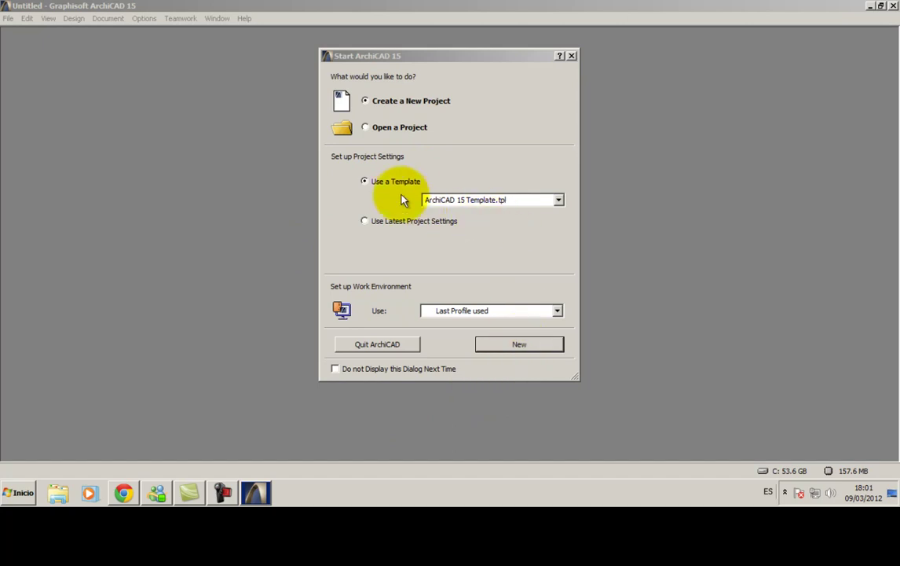
- Create a new untitled project from the ArchiCAD 15 Template.tpl template
{"action": "left_click", "coordinate": [518, 343]}
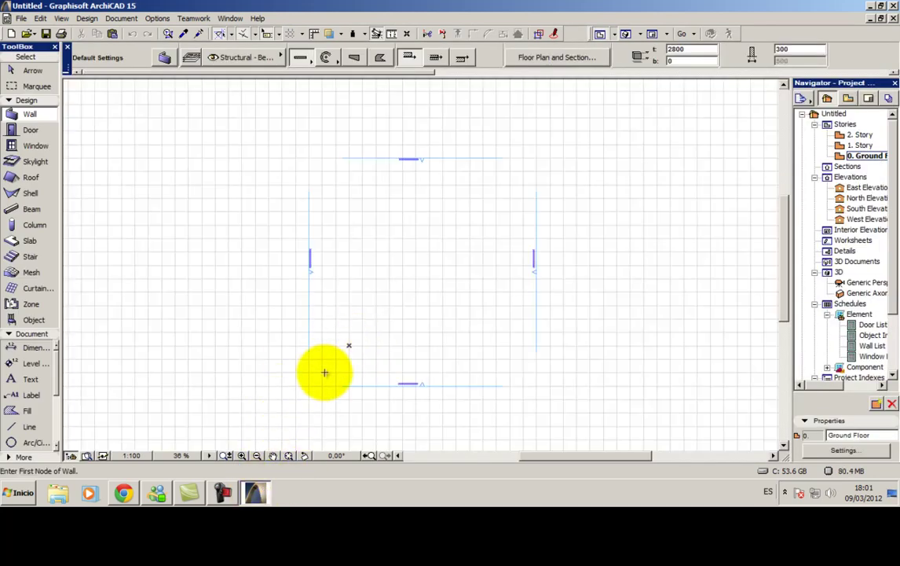
- From the desktop's darvin folder, bring the darvin AutoCAD drawing into ArchiCAD
{"action": "left_click", "coordinate": [259, 491]}
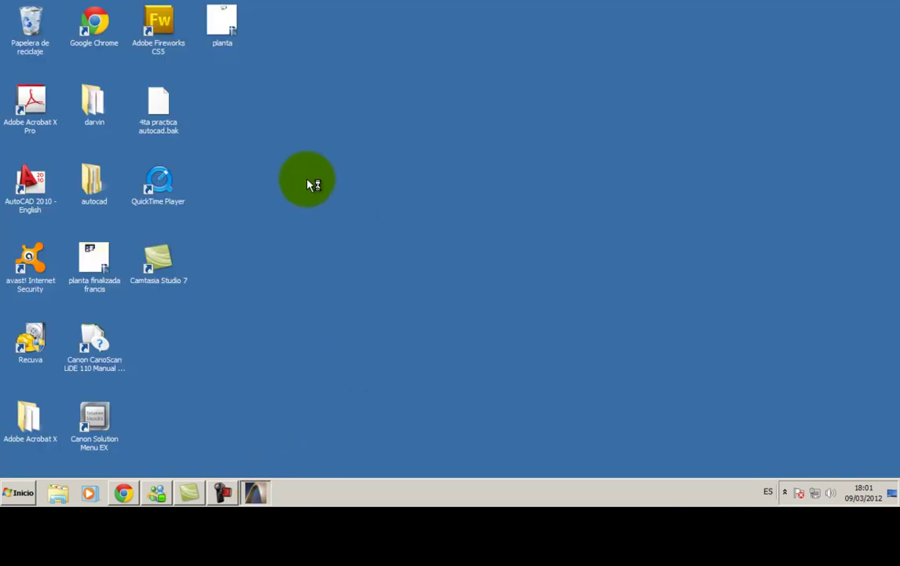
{"action": "right_click", "coordinate": [259, 102]}
{"action": "left_click", "coordinate": [284, 131]}
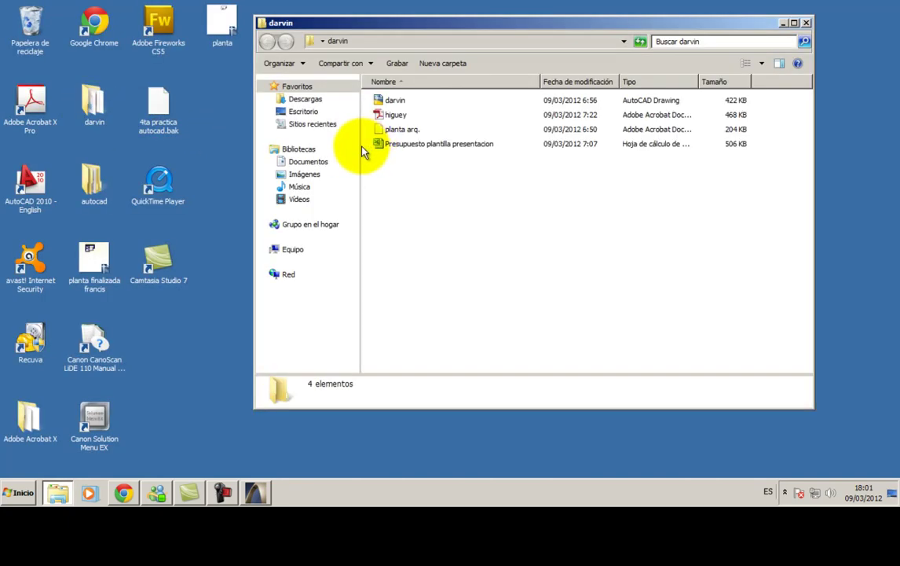
{"action": "left_click", "coordinate": [392, 105]}
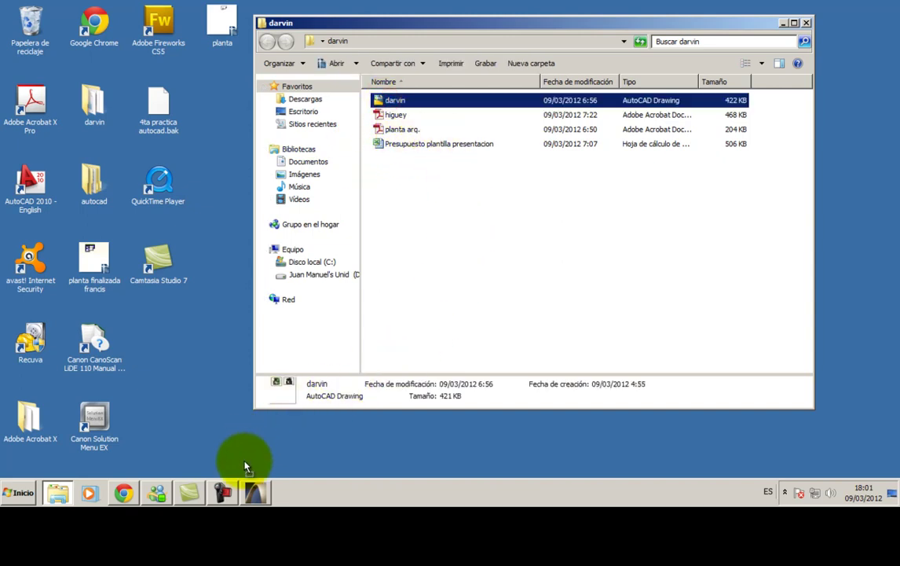
{"action": "left_click", "coordinate": [254, 492]}
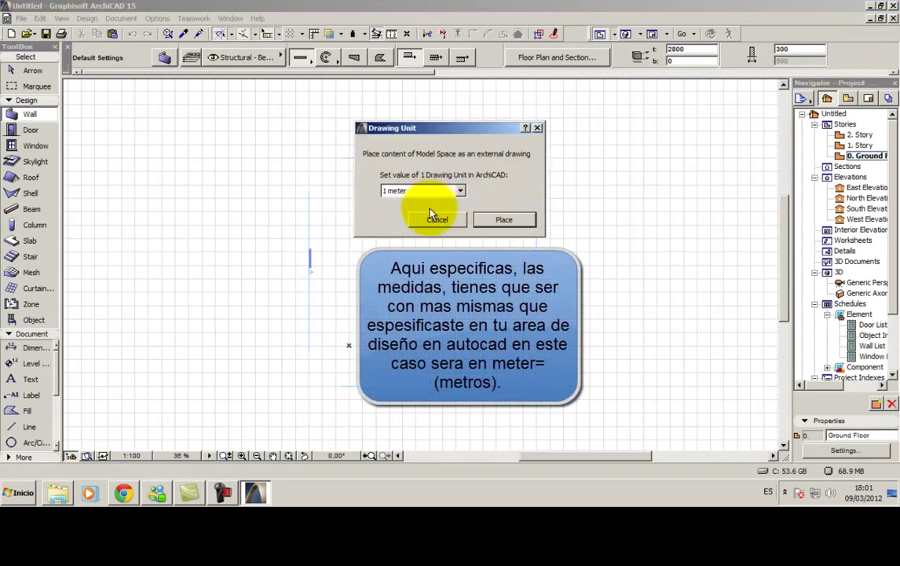
- Place the darvin plan at 1 meter per unit, skipping the romant.shx and simplex.shx fonts
{"action": "left_click", "coordinate": [505, 221]}
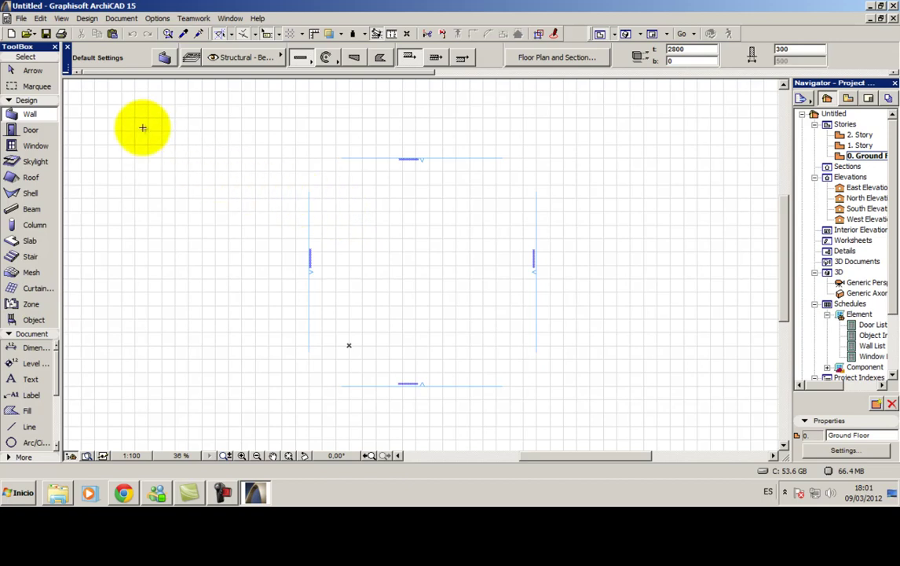
{"action": "left_click", "coordinate": [363, 173]}
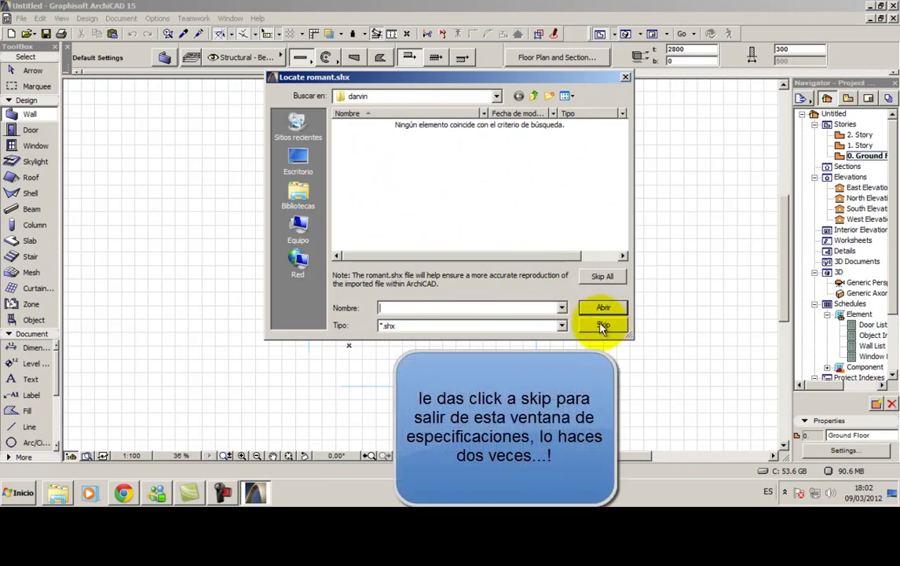
{"action": "left_click", "coordinate": [602, 327]}
{"action": "left_click", "coordinate": [598, 325]}
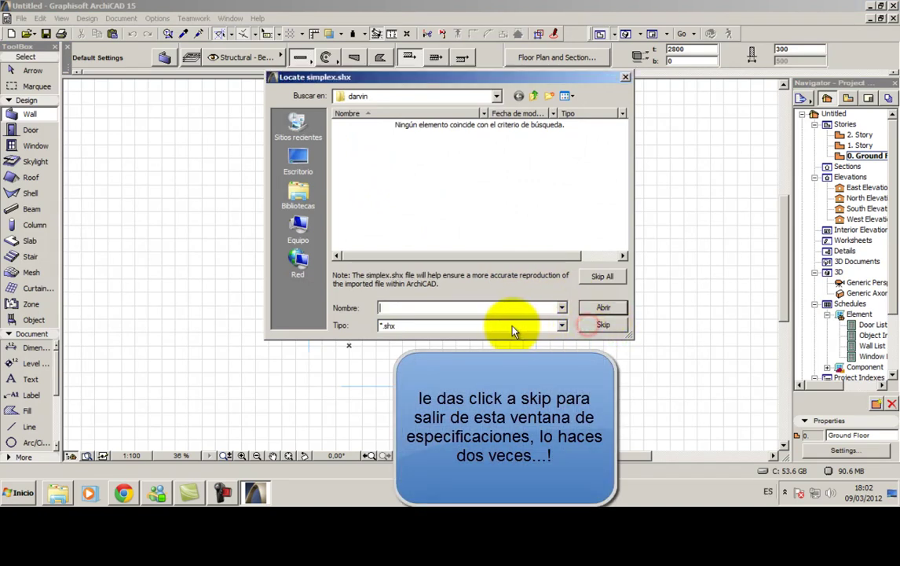
{"action": "left_click", "coordinate": [603, 324]}
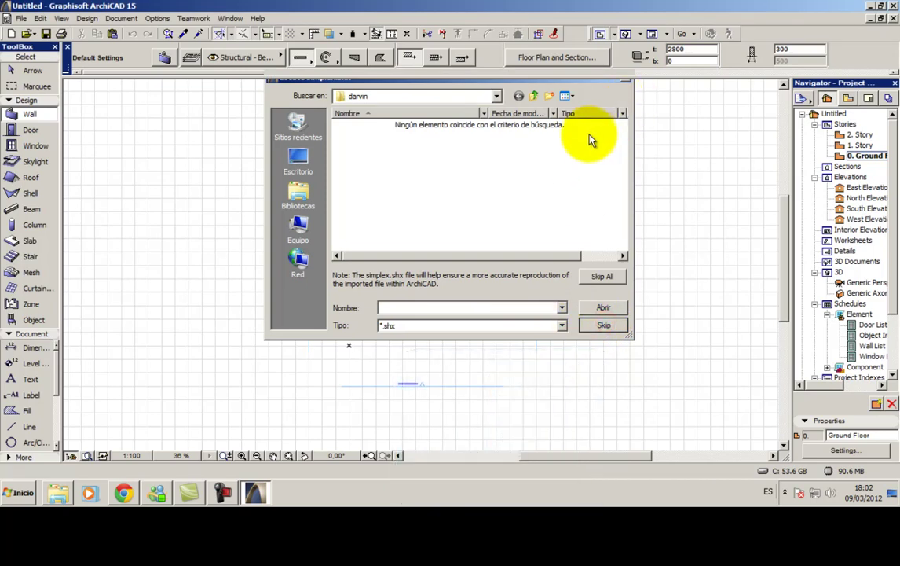
{"action": "key", "text": "Return"}
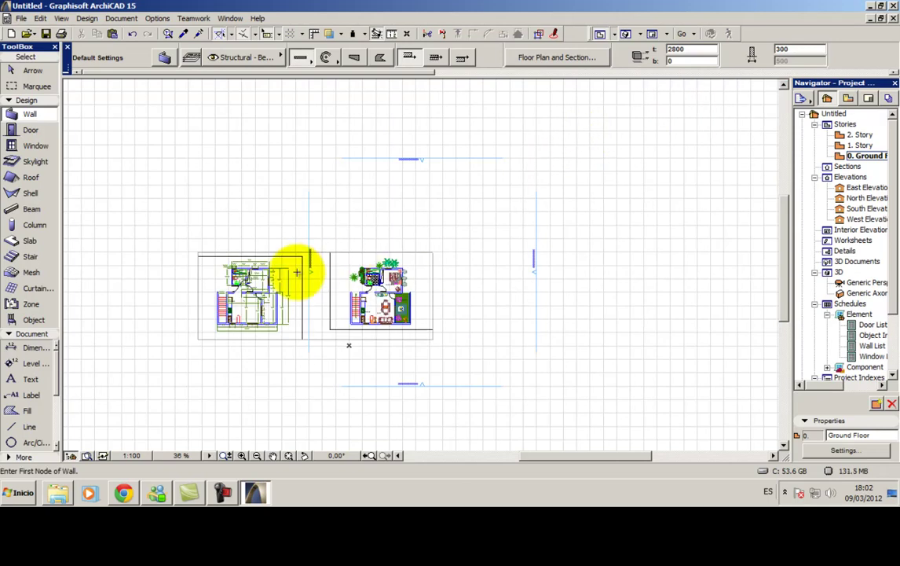
{"action": "scroll", "coordinate": [295, 211], "scroll_direction": "up", "scroll_amount": 3}
{"action": "scroll", "coordinate": [438, 287], "scroll_direction": "up", "scroll_amount": 2}
{"action": "scroll", "coordinate": [403, 241], "scroll_direction": "up", "scroll_amount": 1}
{"action": "scroll", "coordinate": [312, 171], "scroll_direction": "up", "scroll_amount": 1}
{"action": "scroll", "coordinate": [342, 180], "scroll_direction": "up", "scroll_amount": 1}
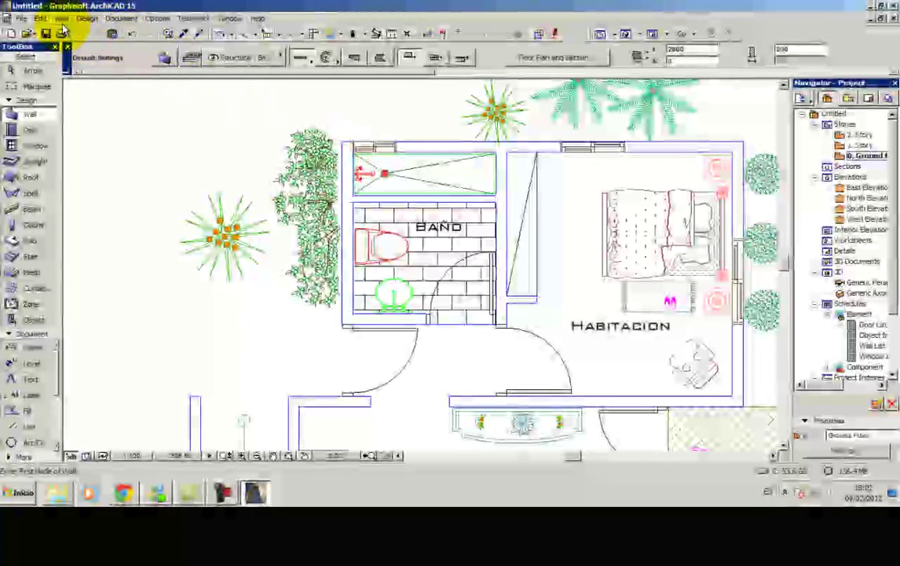
- Set Model Unit and Layout Unit to meter, with Layout decimals at 2
{"action": "left_click", "coordinate": [157, 18]}
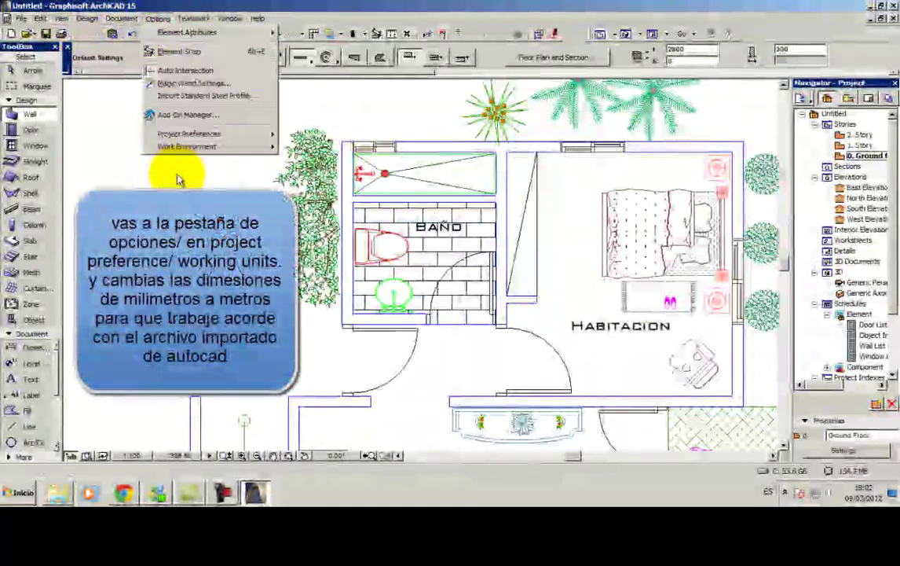
{"action": "mouse_move", "coordinate": [189, 134]}
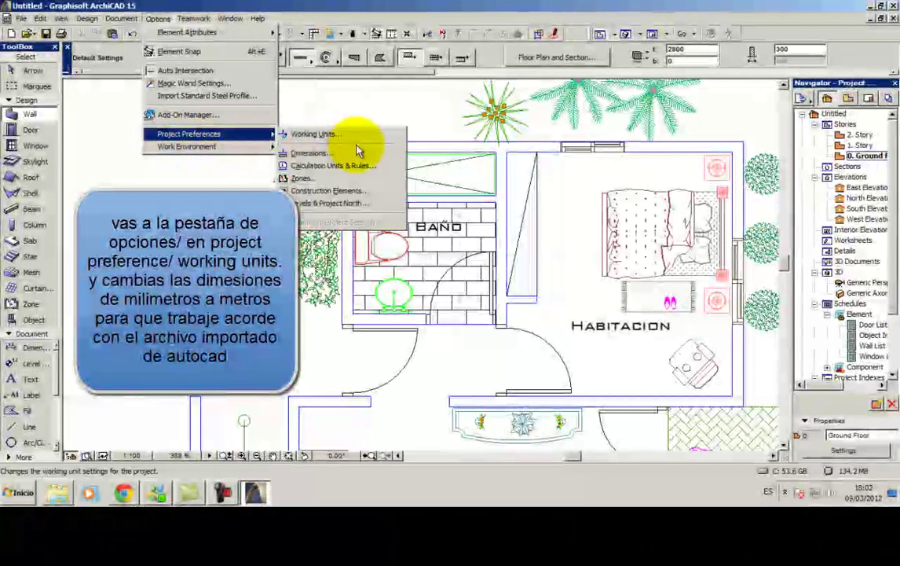
{"action": "left_click", "coordinate": [358, 136]}
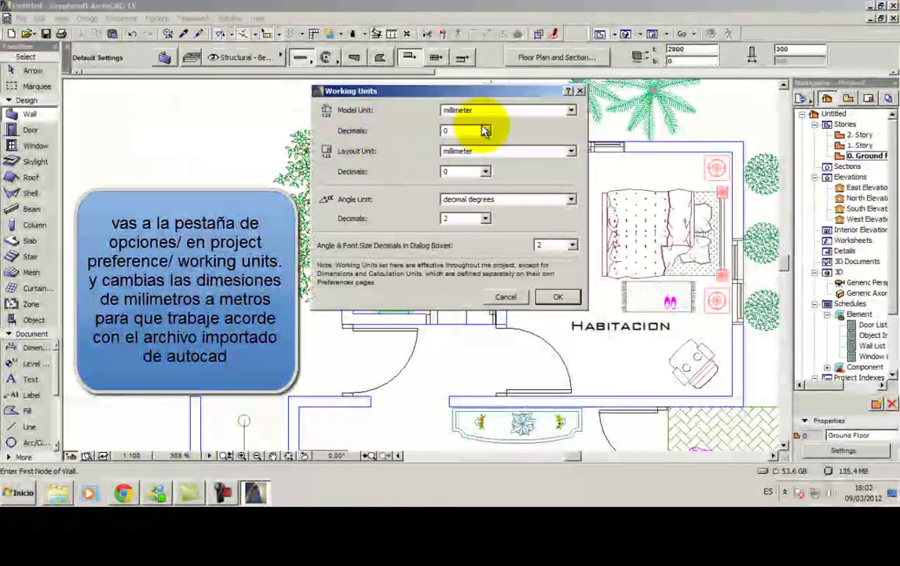
{"action": "left_click", "coordinate": [489, 113]}
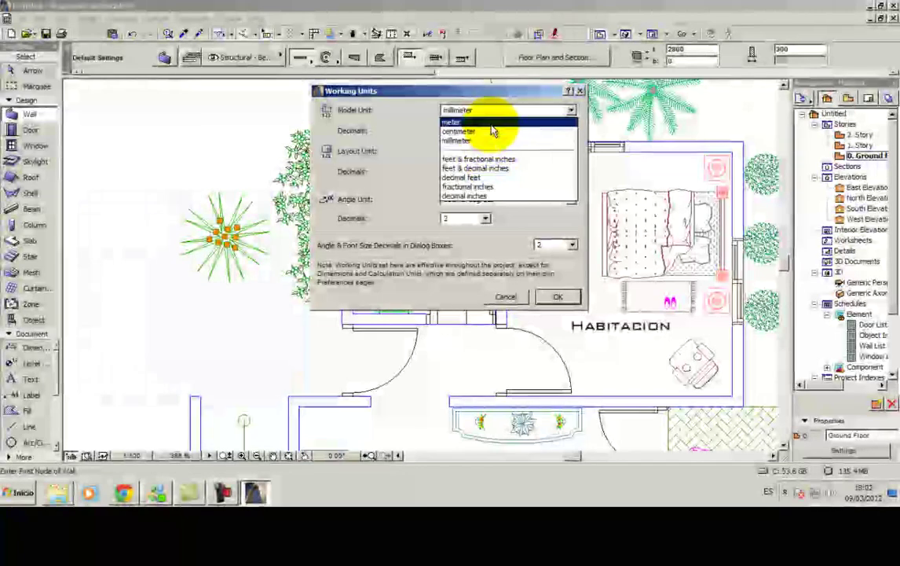
{"action": "left_click", "coordinate": [487, 123]}
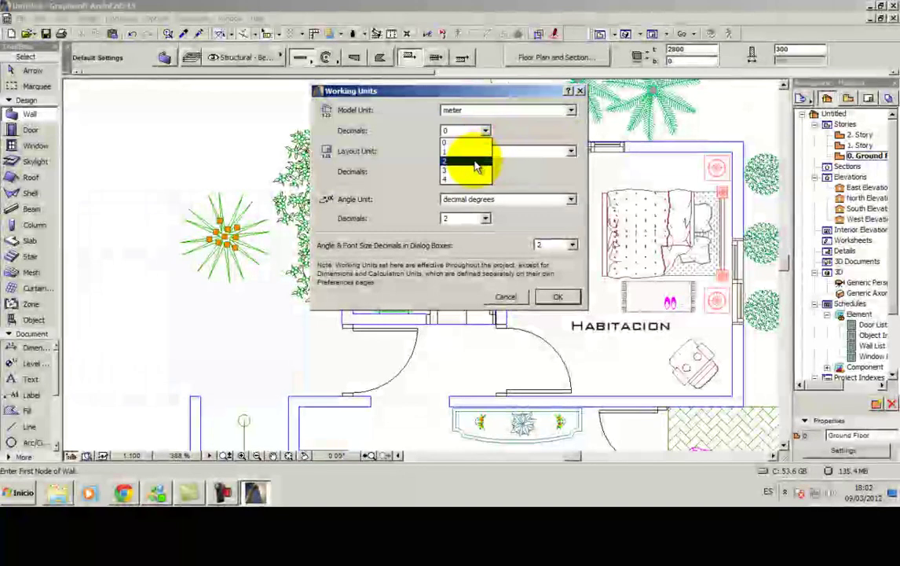
{"action": "left_click", "coordinate": [478, 157]}
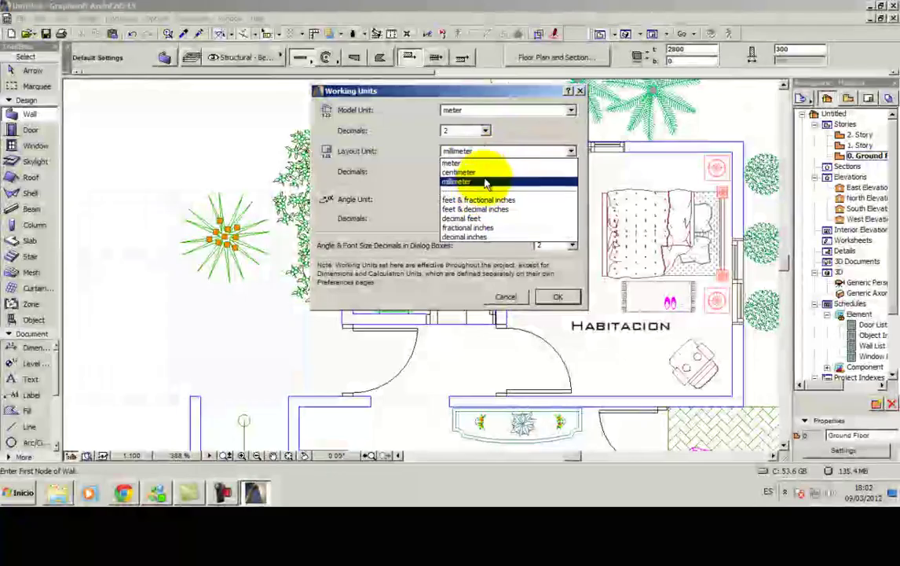
{"action": "left_click", "coordinate": [484, 164]}
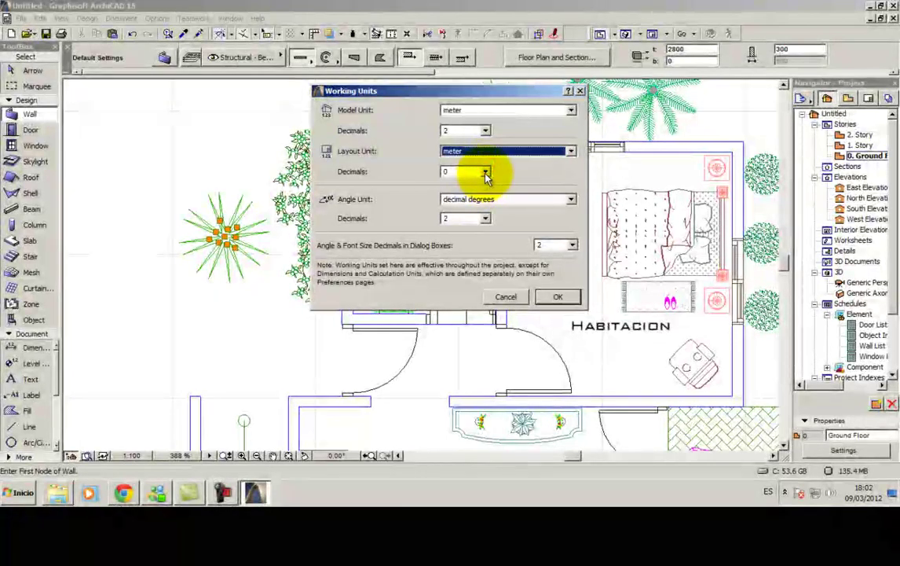
{"action": "left_click", "coordinate": [486, 173]}
{"action": "left_click", "coordinate": [479, 202]}
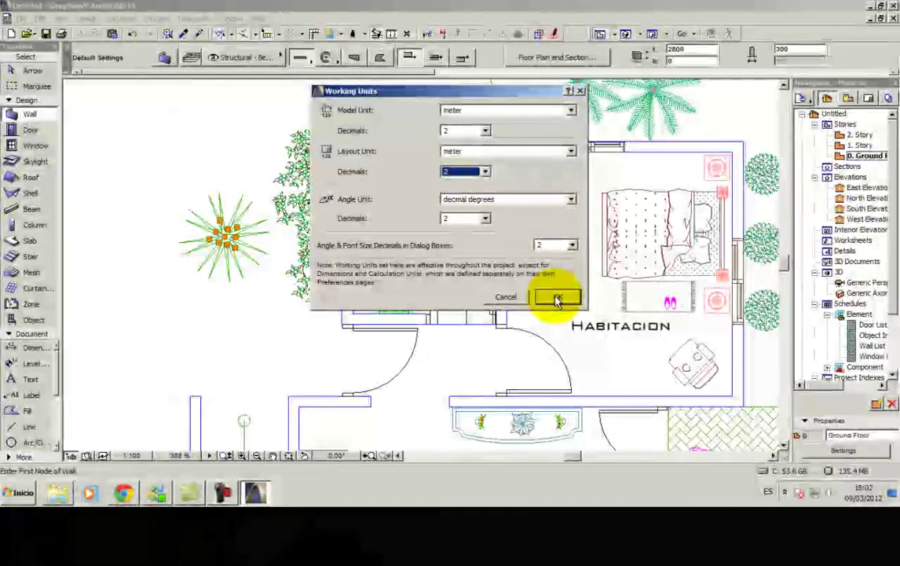
{"action": "left_click", "coordinate": [557, 298]}
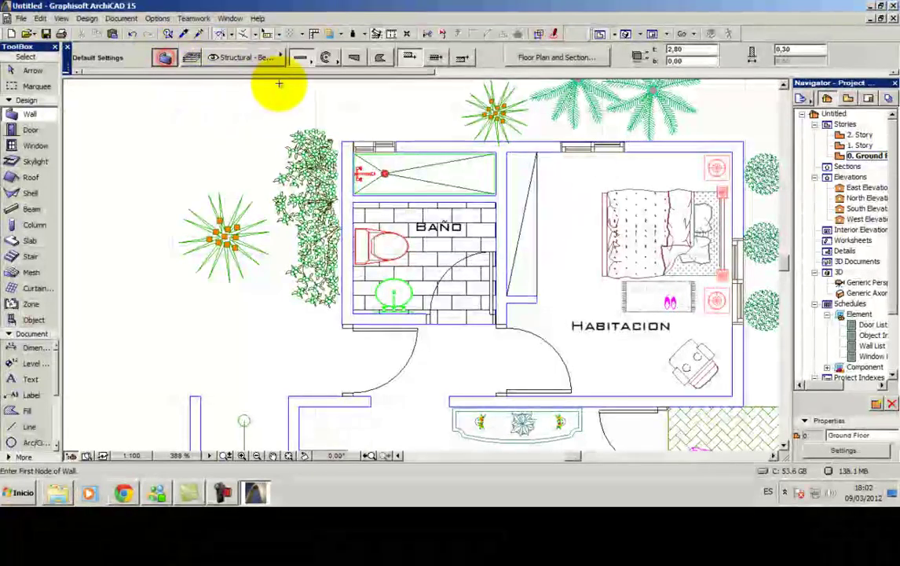
- Change the default wall thickness to 0,15 m in Wall Default Settings
{"action": "key", "text": "ctrl+t"}
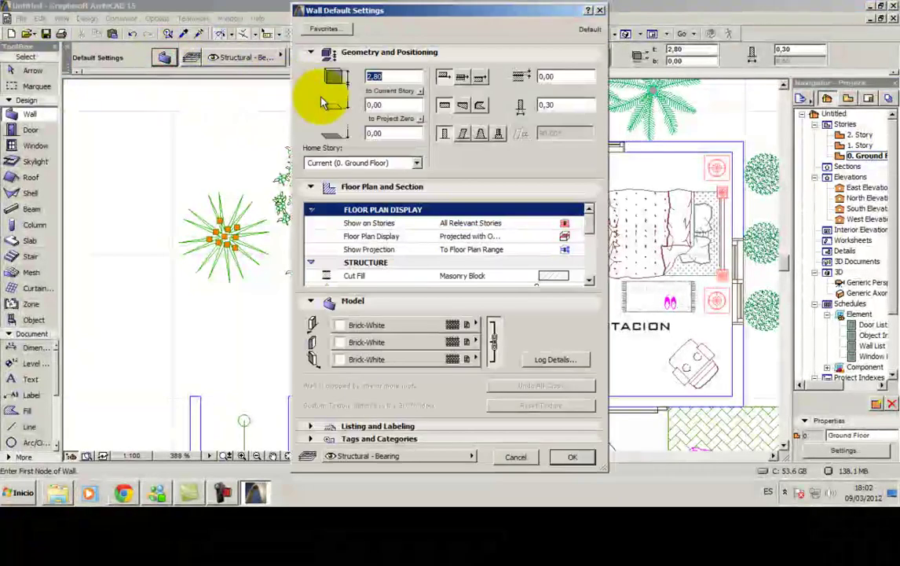
{"action": "double_click", "coordinate": [555, 106]}
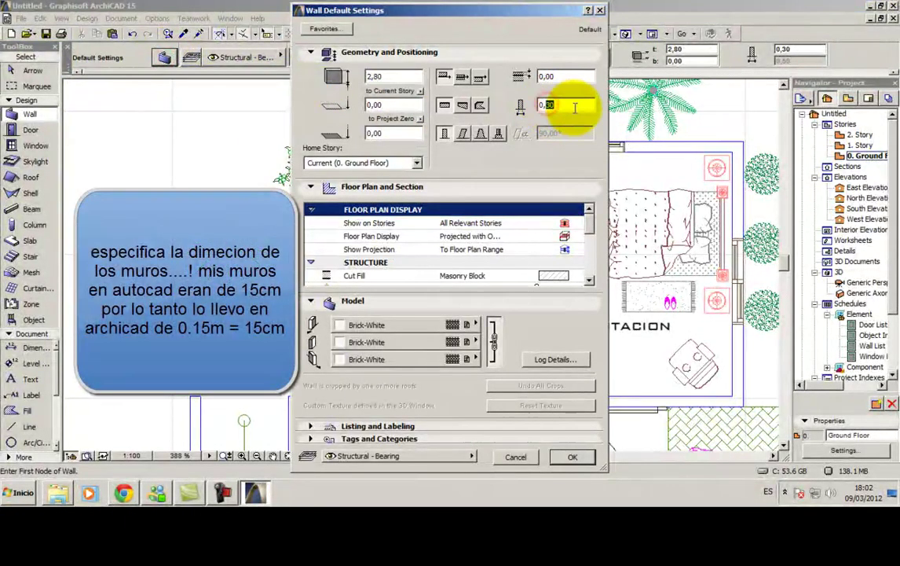
{"action": "type", "text": "0,15"}
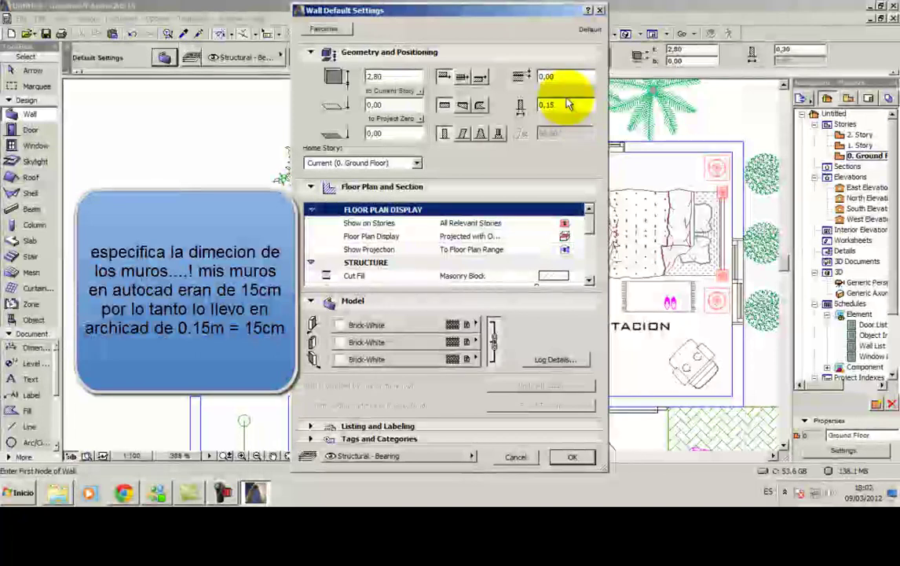
{"action": "left_click", "coordinate": [571, 456]}
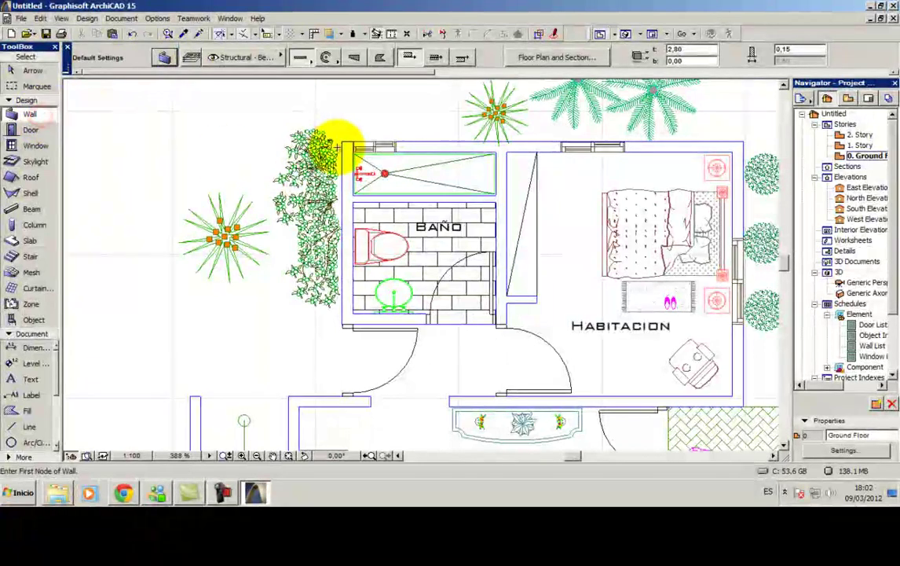
- Draw walls along the bathroom's left side and its bottom edge
{"action": "scroll", "coordinate": [339, 141], "scroll_direction": "up", "scroll_amount": 3}
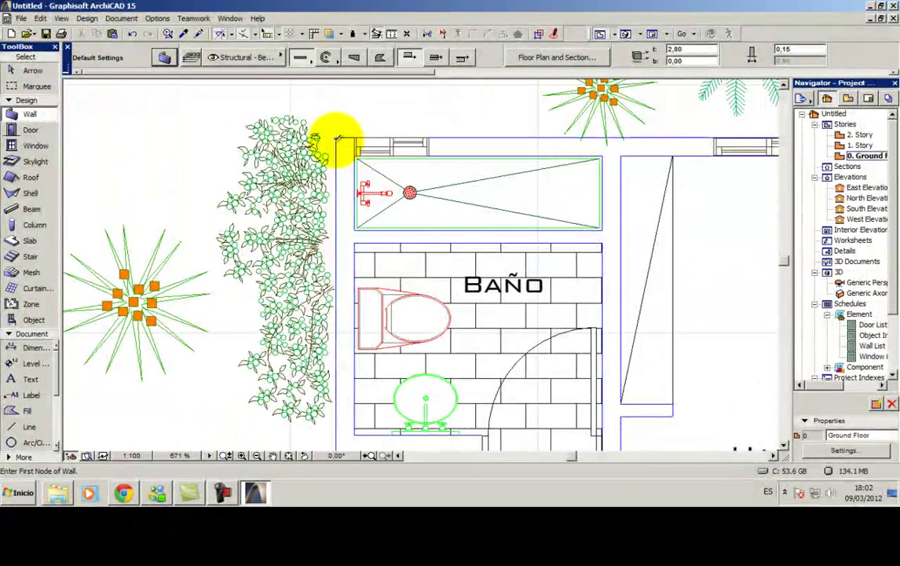
{"action": "left_click", "coordinate": [336, 140]}
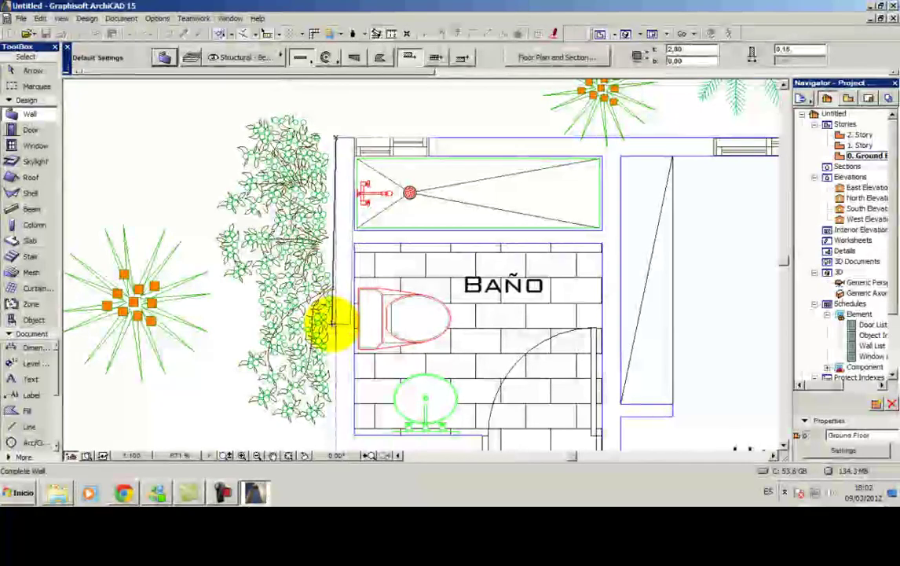
{"action": "middle_click_drag", "start_coordinate": [336, 322], "coordinate": [342, 187]}
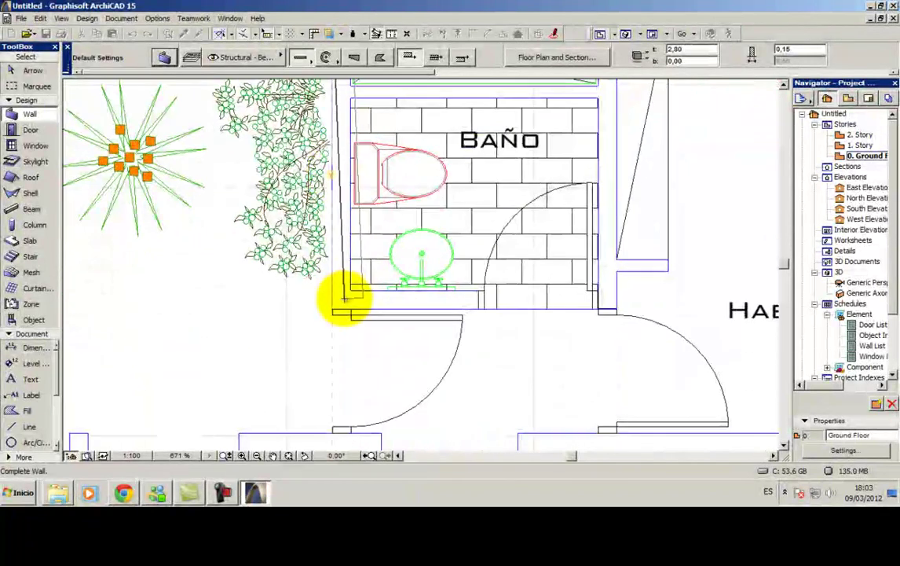
{"action": "left_click", "coordinate": [336, 308]}
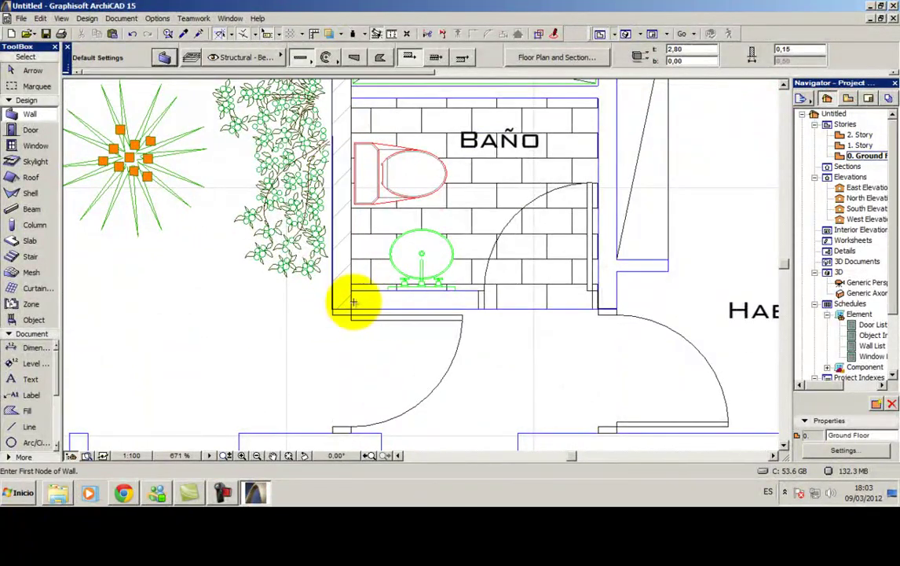
{"action": "left_click", "coordinate": [353, 309]}
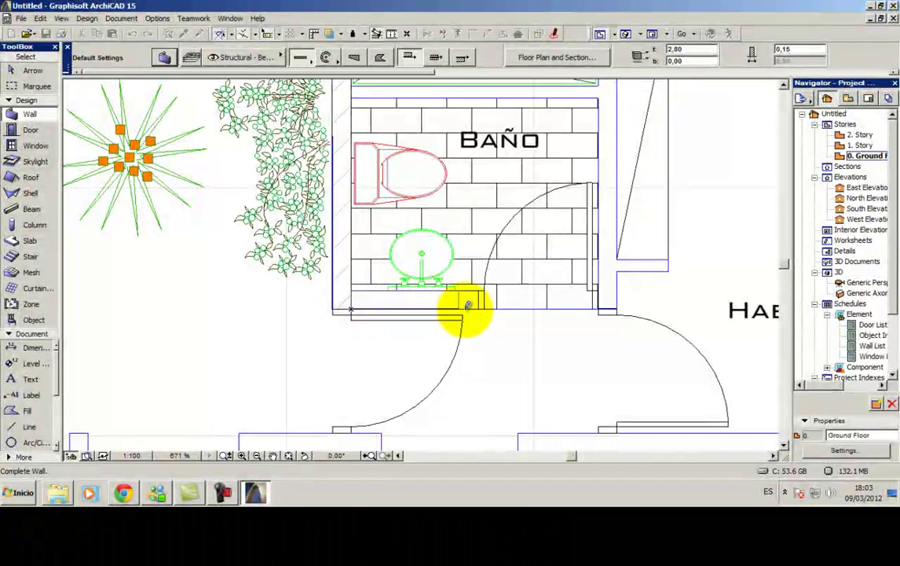
{"action": "left_click", "coordinate": [477, 306]}
{"action": "scroll", "coordinate": [552, 298], "scroll_direction": "down", "scroll_amount": 2}
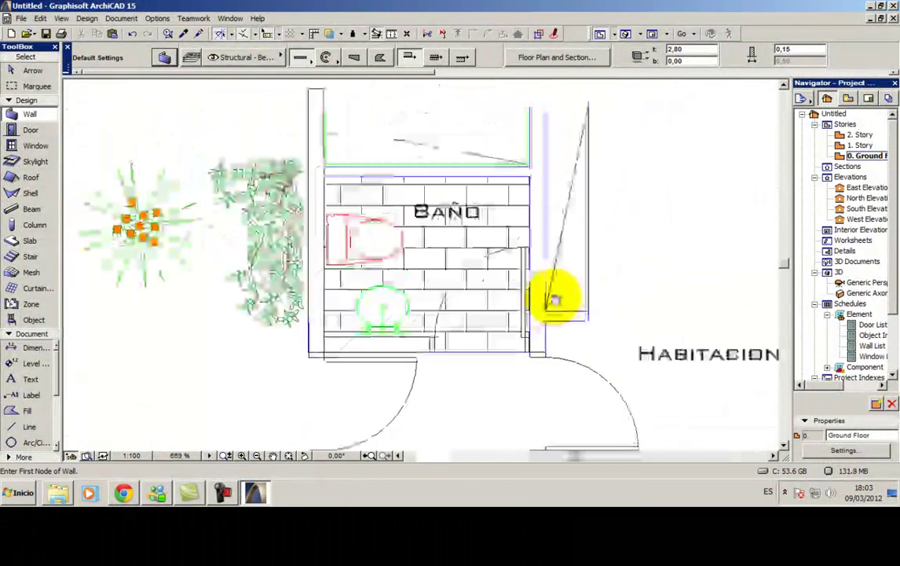
{"action": "scroll", "coordinate": [470, 229], "scroll_direction": "up", "scroll_amount": 3}
{"action": "scroll", "coordinate": [262, 202], "scroll_direction": "up", "scroll_amount": 2}
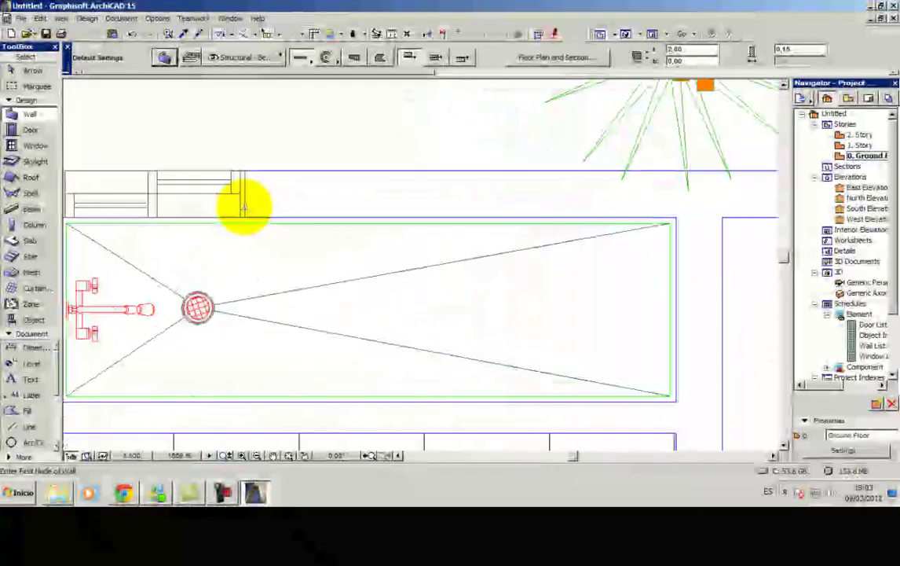
- Trace a wall along the top of the shower to the right-hand corner, finishing the chain
{"action": "left_click", "coordinate": [246, 215]}
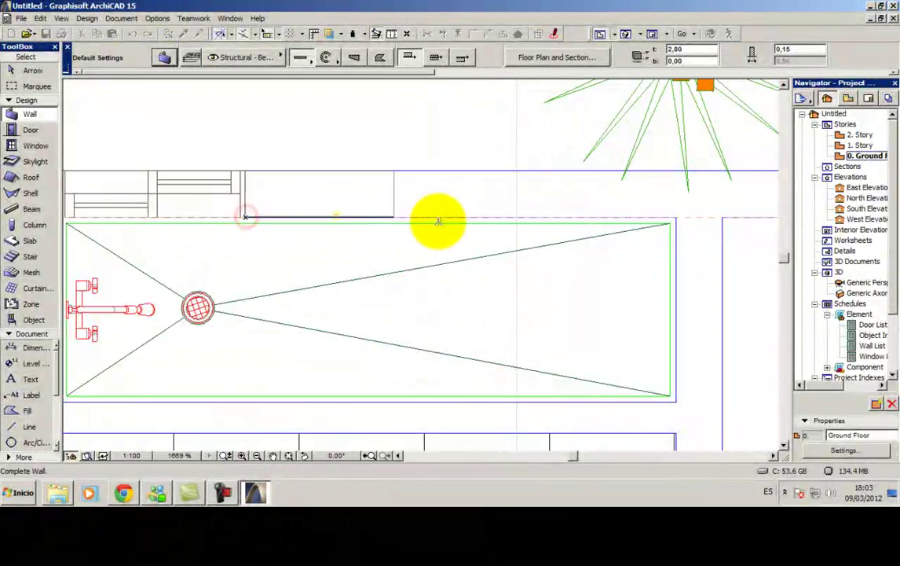
{"action": "middle_click_drag", "start_coordinate": [663, 213], "coordinate": [336, 157]}
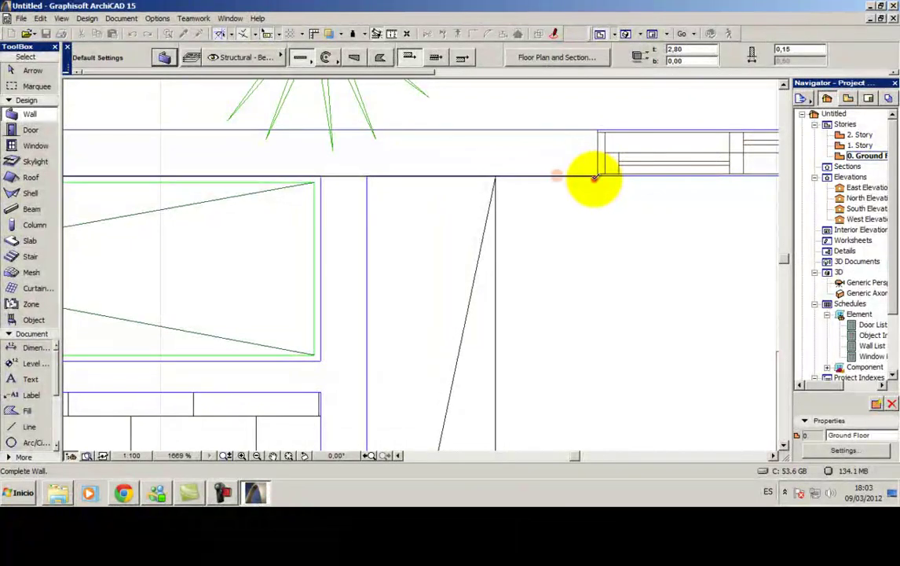
{"action": "left_click", "coordinate": [595, 177]}
{"action": "scroll", "coordinate": [597, 178], "scroll_direction": "down", "scroll_amount": 1}
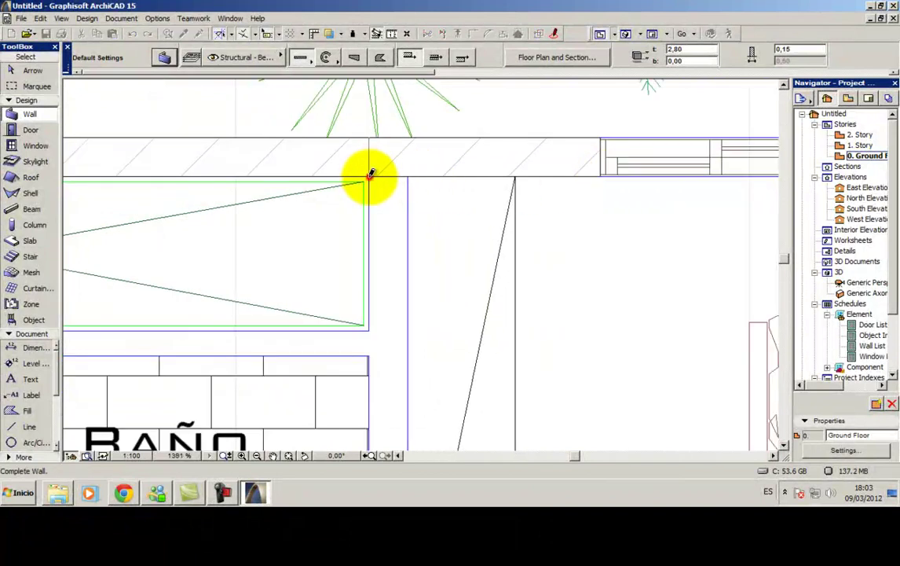
{"action": "middle_click_drag", "start_coordinate": [380, 243], "coordinate": [373, 207]}
{"action": "scroll", "coordinate": [374, 173], "scroll_direction": "down", "scroll_amount": 1}
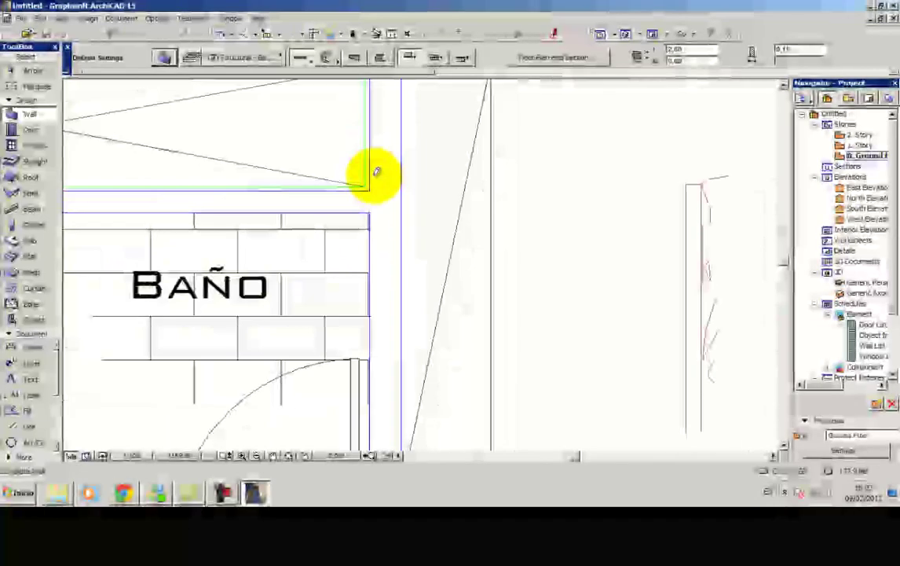
{"action": "middle_click_drag", "start_coordinate": [374, 285], "coordinate": [355, 54]}
{"action": "mouse_move", "coordinate": [358, 326]}
{"action": "middle_mouse_down"}
{"action": "mouse_move", "coordinate": [374, 245]}
{"action": "mouse_move", "coordinate": [406, 373]}
{"action": "middle_mouse_up"}
{"action": "double_click", "coordinate": [367, 264]}
{"action": "scroll", "coordinate": [277, 237], "scroll_direction": "down", "scroll_amount": 2}
{"action": "scroll", "coordinate": [283, 284], "scroll_direction": "down", "scroll_amount": 2}
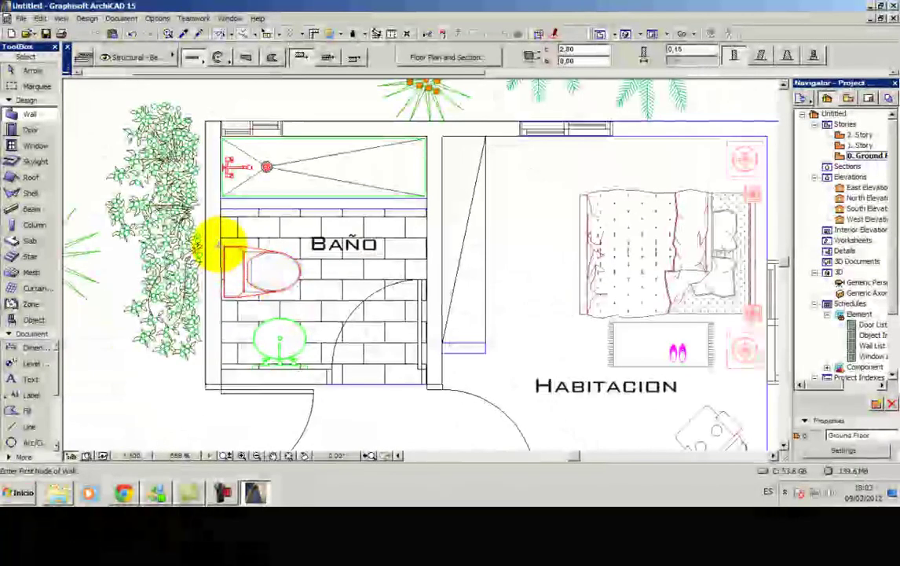
{"action": "scroll", "coordinate": [224, 228], "scroll_direction": "up", "scroll_amount": 3}
{"action": "scroll", "coordinate": [221, 182], "scroll_direction": "up", "scroll_amount": 3}
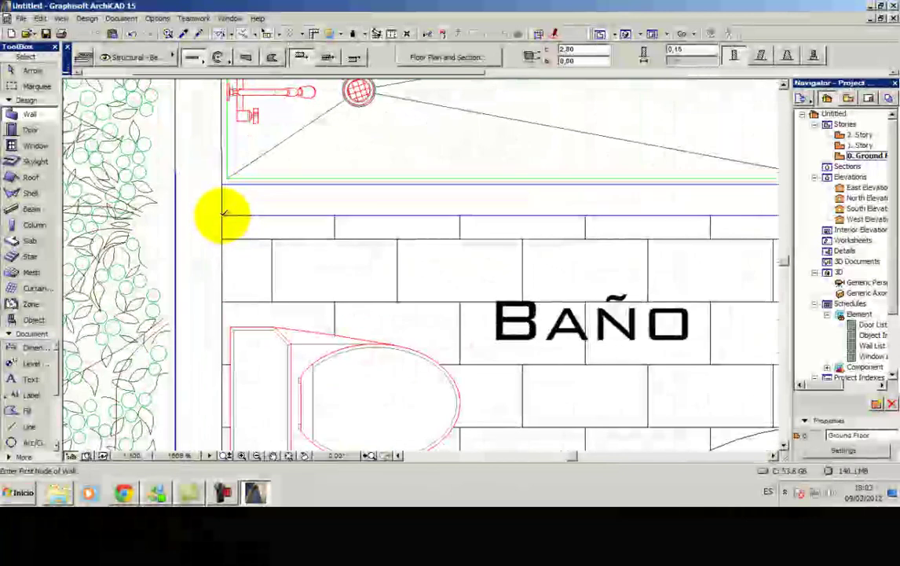
- Add a wall across the top of the tiled floor from its left to right edge
{"action": "left_click", "coordinate": [223, 214]}
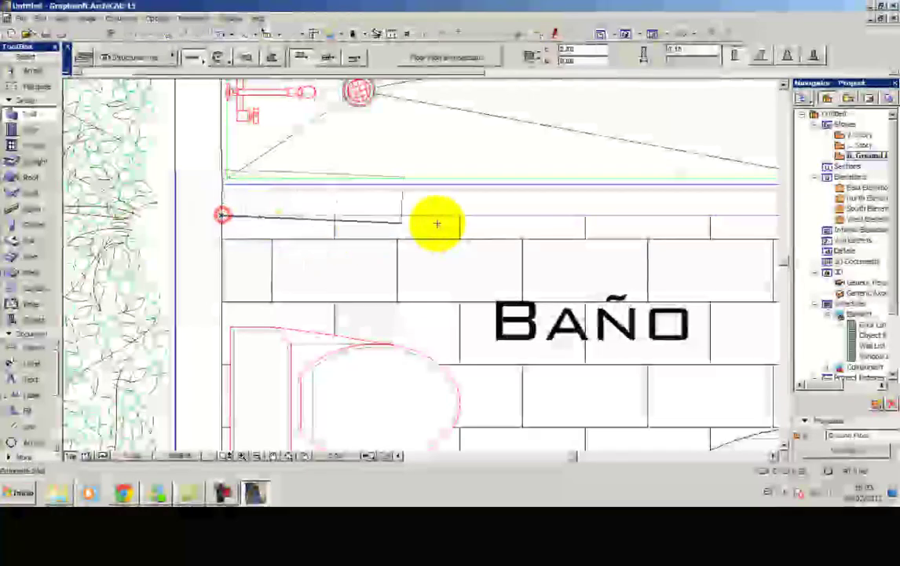
{"action": "middle_click_drag", "start_coordinate": [774, 218], "coordinate": [595, 197]}
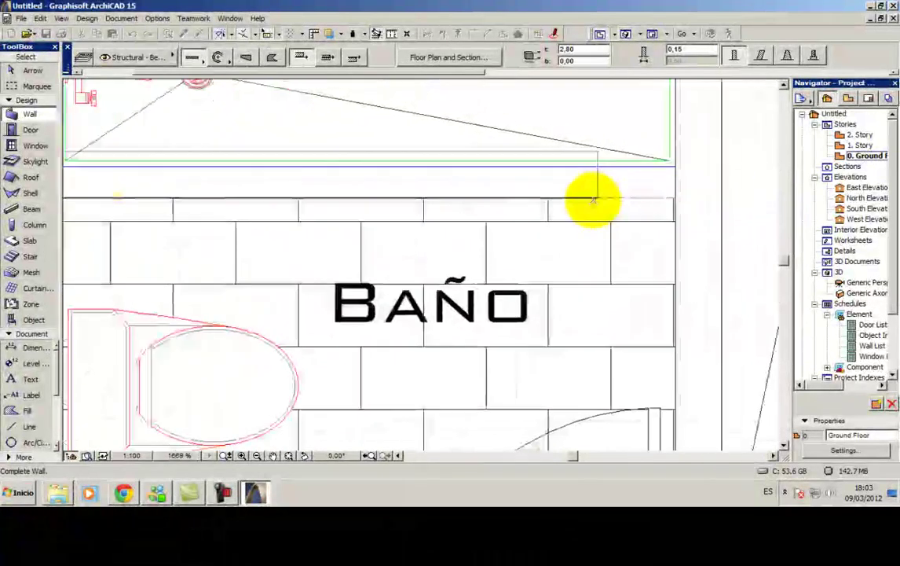
{"action": "left_click", "coordinate": [669, 201]}
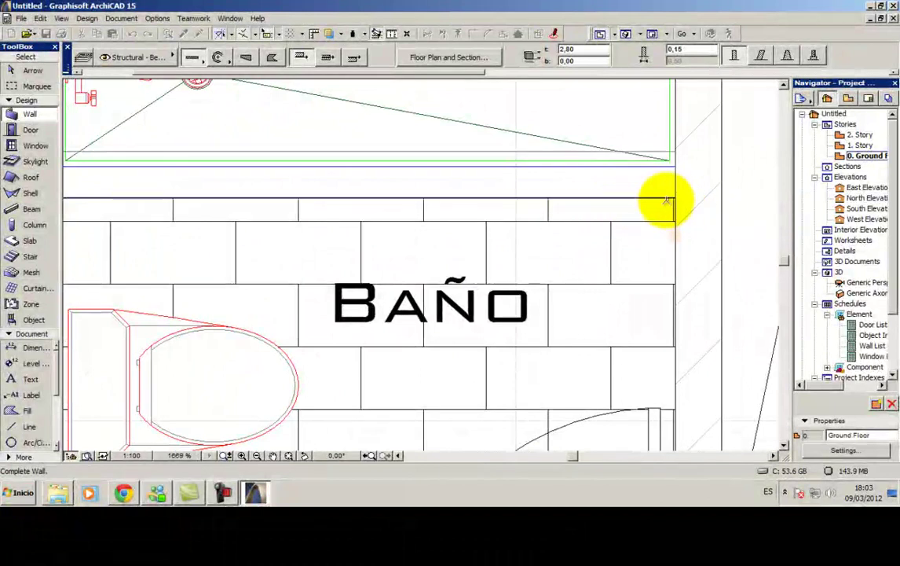
{"action": "scroll", "coordinate": [613, 203], "scroll_direction": "down", "scroll_amount": 2}
{"action": "scroll", "coordinate": [393, 207], "scroll_direction": "down", "scroll_amount": 2}
{"action": "scroll", "coordinate": [252, 208], "scroll_direction": "down", "scroll_amount": 2}
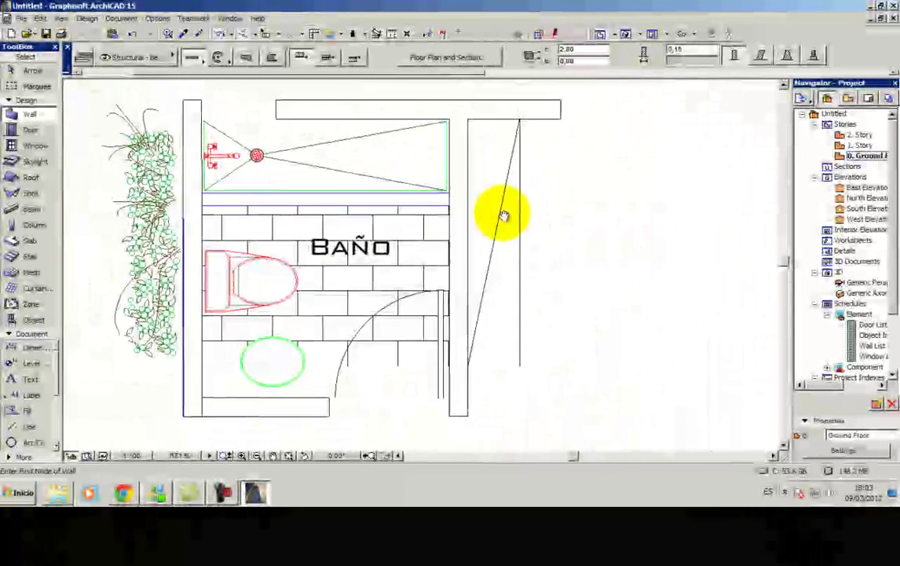
- Draw a wall from the window wall's end to the corner near the tree, discarding a stray start
{"action": "middle_click_drag", "start_coordinate": [523, 143], "coordinate": [424, 261]}
{"action": "middle_click_drag", "start_coordinate": [673, 246], "coordinate": [446, 243]}
{"action": "scroll", "coordinate": [416, 233], "scroll_direction": "up", "scroll_amount": 3}
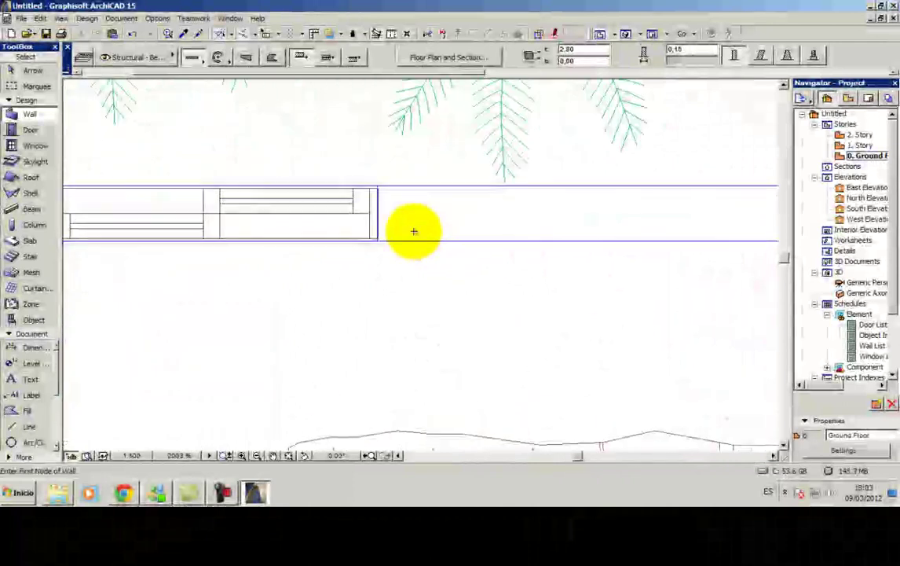
{"action": "left_click", "coordinate": [378, 237]}
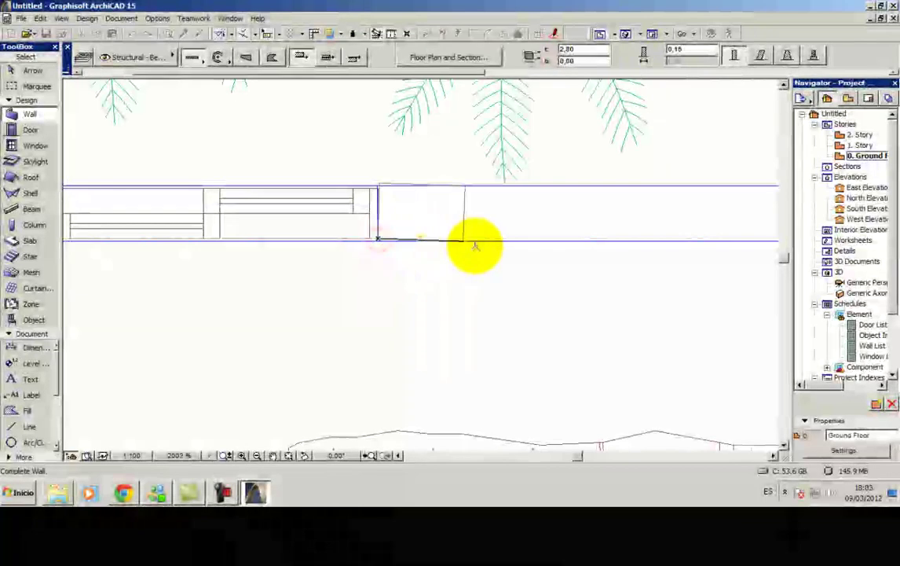
{"action": "key", "text": "Escape"}
{"action": "scroll", "coordinate": [375, 239], "scroll_direction": "up", "scroll_amount": 5}
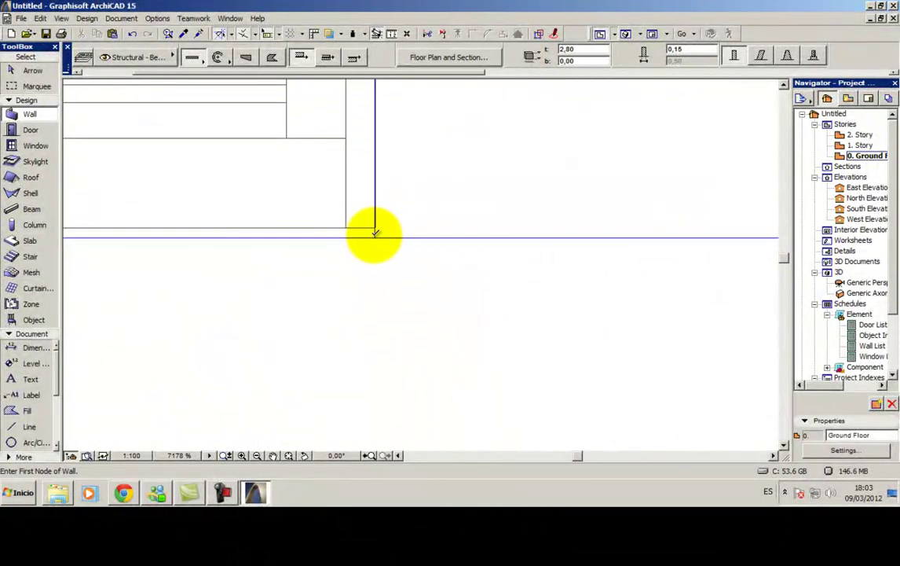
{"action": "left_click", "coordinate": [375, 235]}
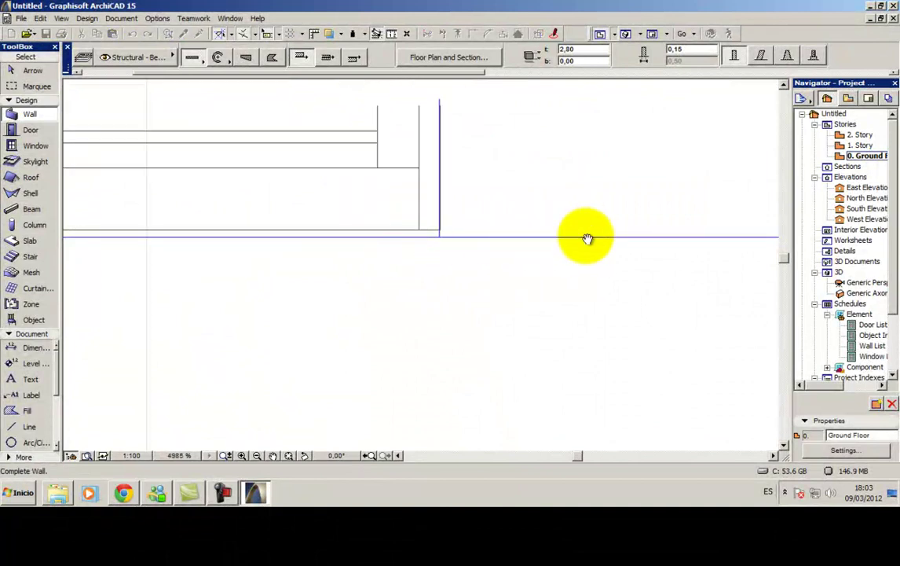
{"action": "scroll", "coordinate": [402, 333], "scroll_direction": "down", "scroll_amount": 1}
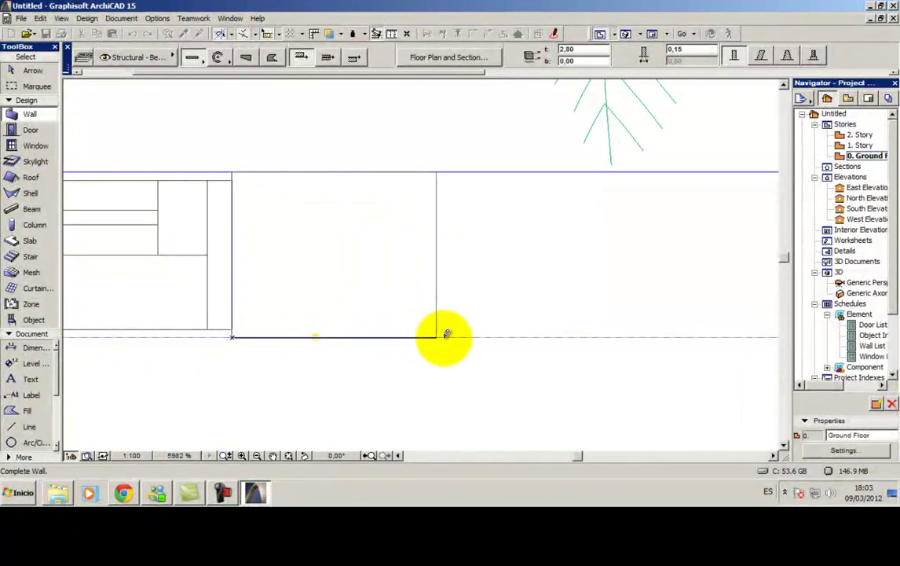
{"action": "scroll", "coordinate": [444, 334], "scroll_direction": "down", "scroll_amount": 2}
{"action": "scroll", "coordinate": [490, 332], "scroll_direction": "down", "scroll_amount": 1}
{"action": "scroll", "coordinate": [541, 278], "scroll_direction": "down", "scroll_amount": 1}
{"action": "scroll", "coordinate": [536, 275], "scroll_direction": "down", "scroll_amount": 1}
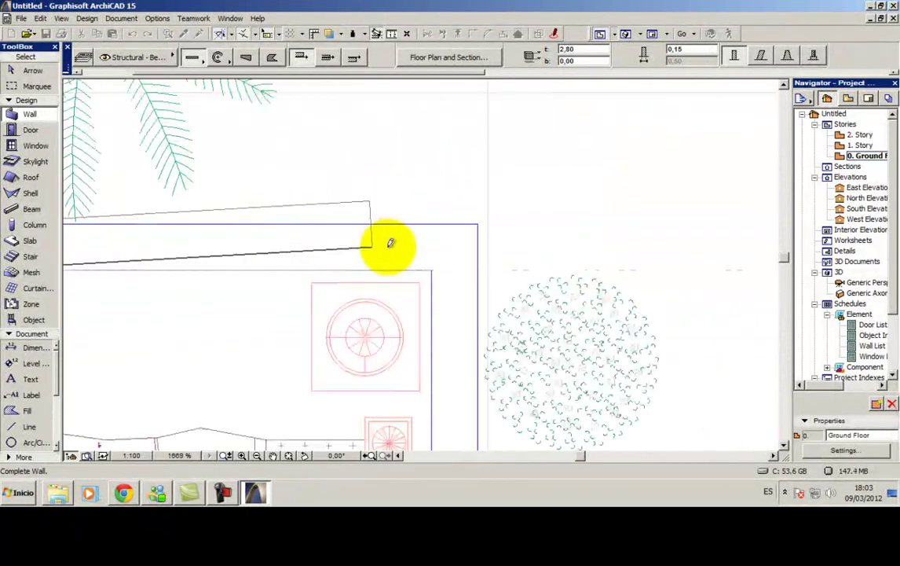
{"action": "scroll", "coordinate": [417, 255], "scroll_direction": "up", "scroll_amount": 1}
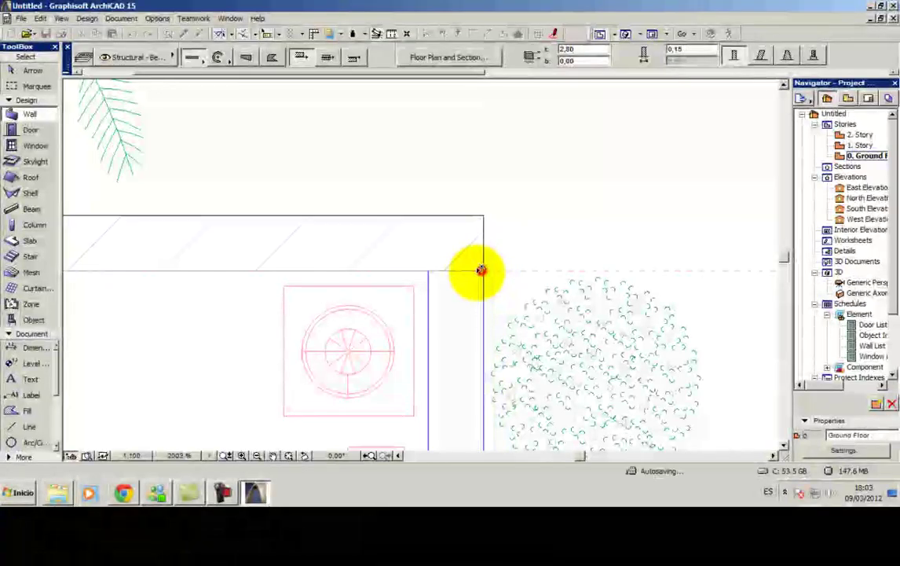
{"action": "left_click", "coordinate": [480, 269]}
{"action": "scroll", "coordinate": [428, 269], "scroll_direction": "up", "scroll_amount": 4}
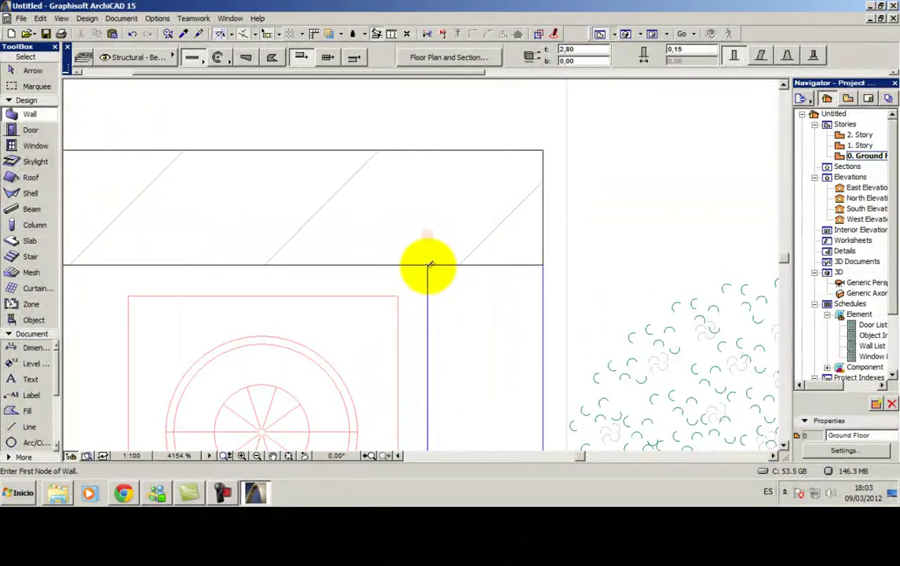
- Run a wall down the bedroom's right edge to the corner above the tiles
{"action": "left_click", "coordinate": [428, 265]}
{"action": "scroll", "coordinate": [446, 364], "scroll_direction": "down", "scroll_amount": 2}
{"action": "scroll", "coordinate": [426, 135], "scroll_direction": "down", "scroll_amount": 2}
{"action": "scroll", "coordinate": [421, 276], "scroll_direction": "down", "scroll_amount": 2}
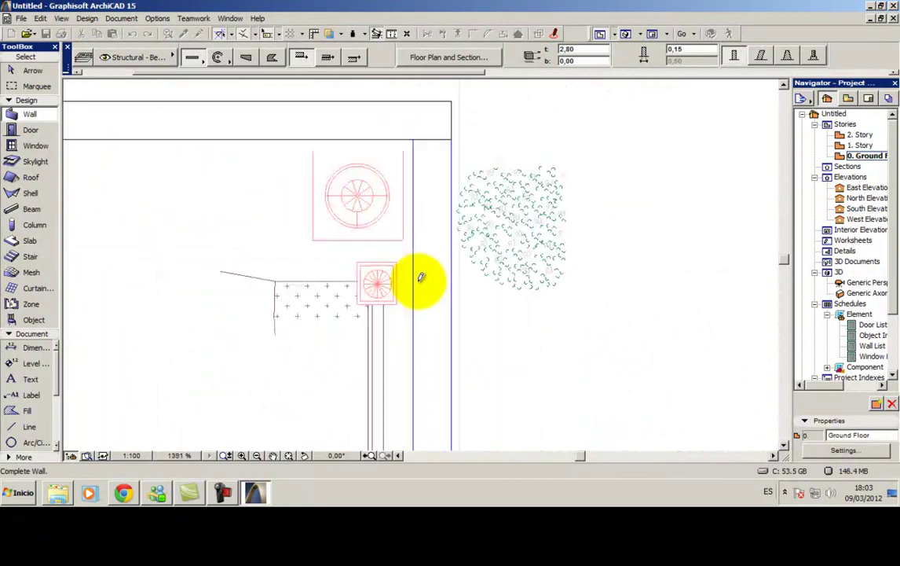
{"action": "scroll", "coordinate": [414, 204], "scroll_direction": "up", "scroll_amount": 4}
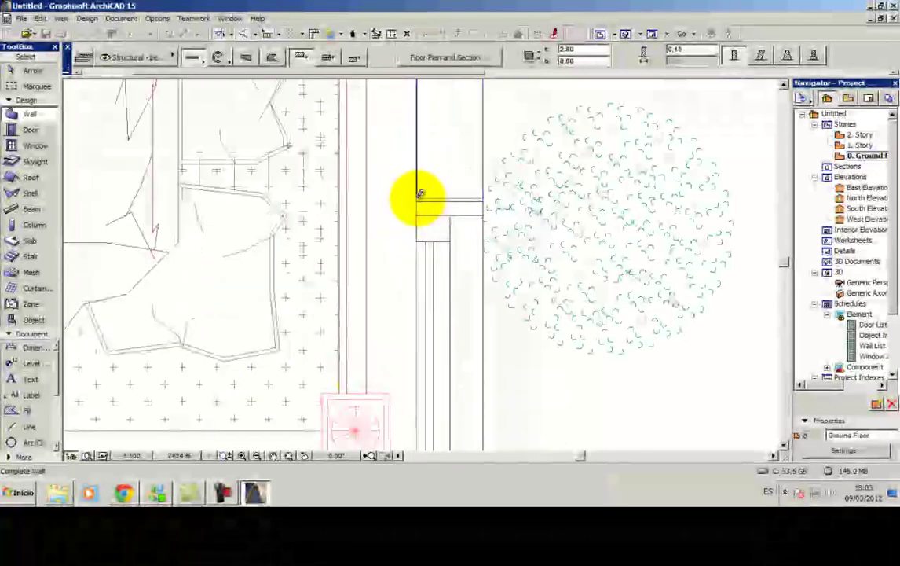
{"action": "scroll", "coordinate": [418, 200], "scroll_direction": "down", "scroll_amount": 4}
{"action": "scroll", "coordinate": [408, 170], "scroll_direction": "down", "scroll_amount": 4}
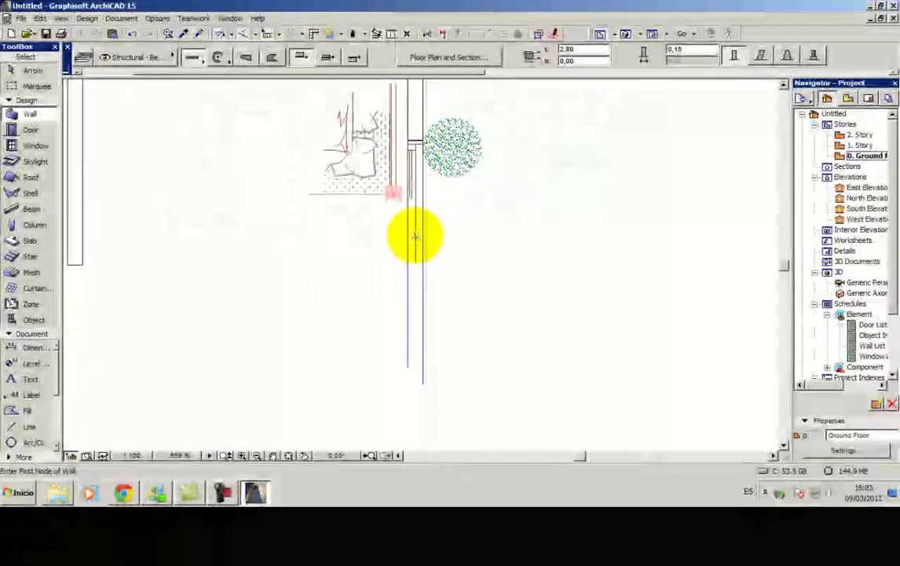
{"action": "scroll", "coordinate": [410, 273], "scroll_direction": "up", "scroll_amount": 5}
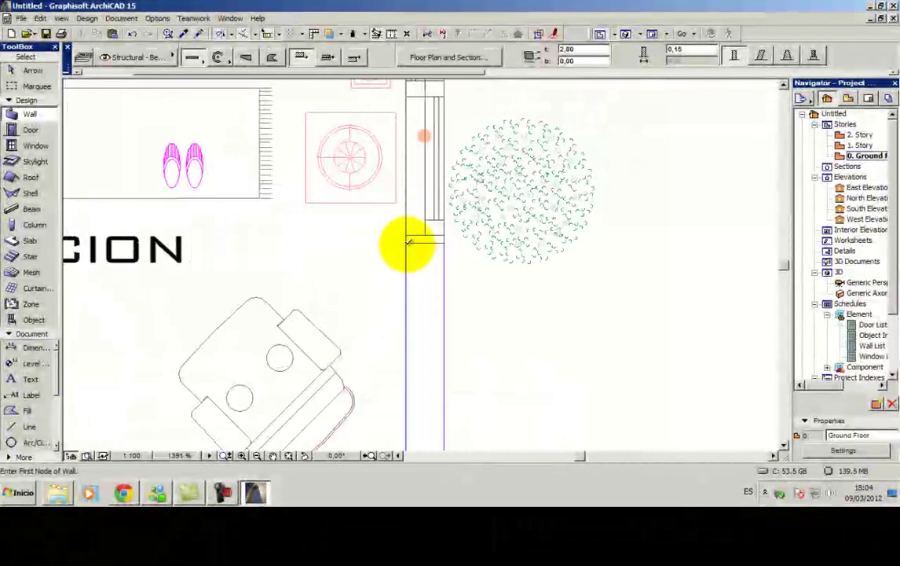
{"action": "left_click", "coordinate": [409, 242]}
{"action": "middle_click_drag", "start_coordinate": [436, 361], "coordinate": [397, 217]}
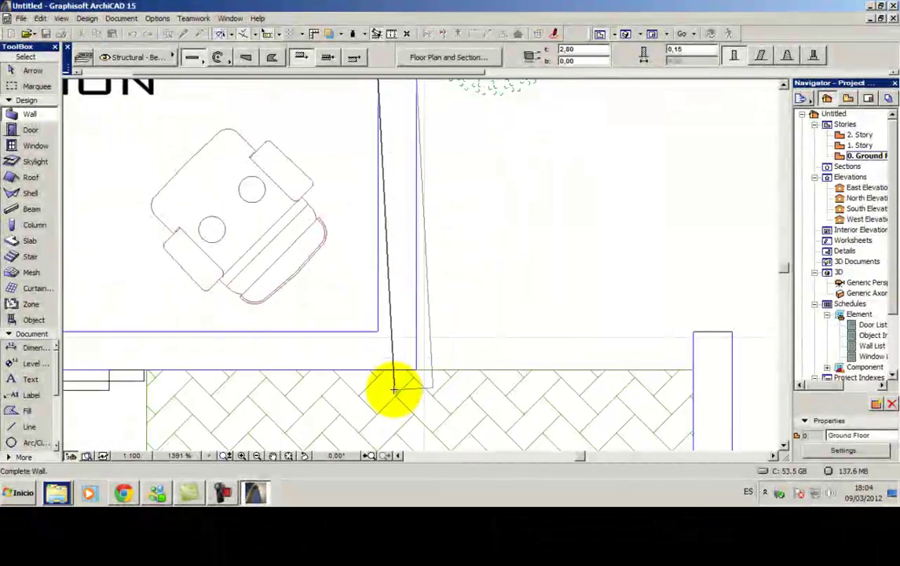
{"action": "scroll", "coordinate": [382, 367], "scroll_direction": "up", "scroll_amount": 4}
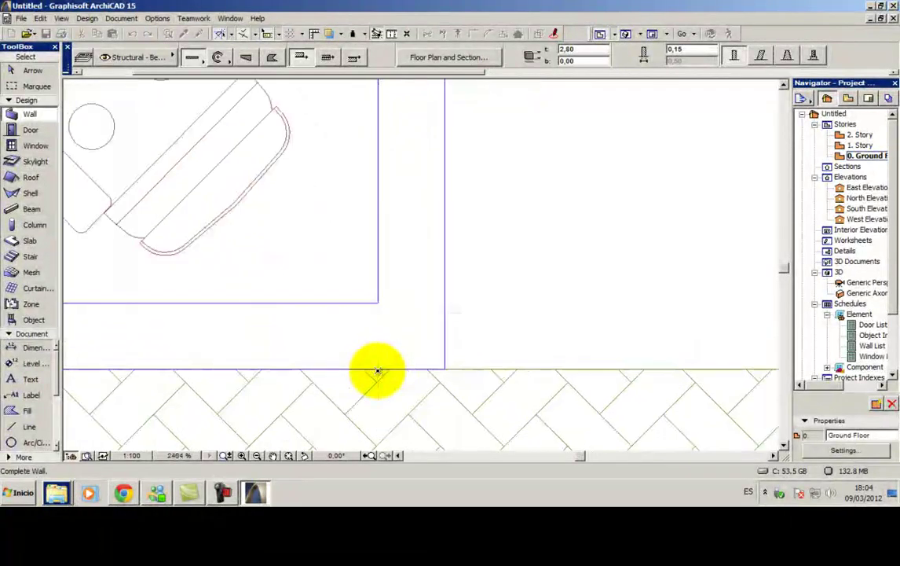
{"action": "left_click", "coordinate": [381, 368]}
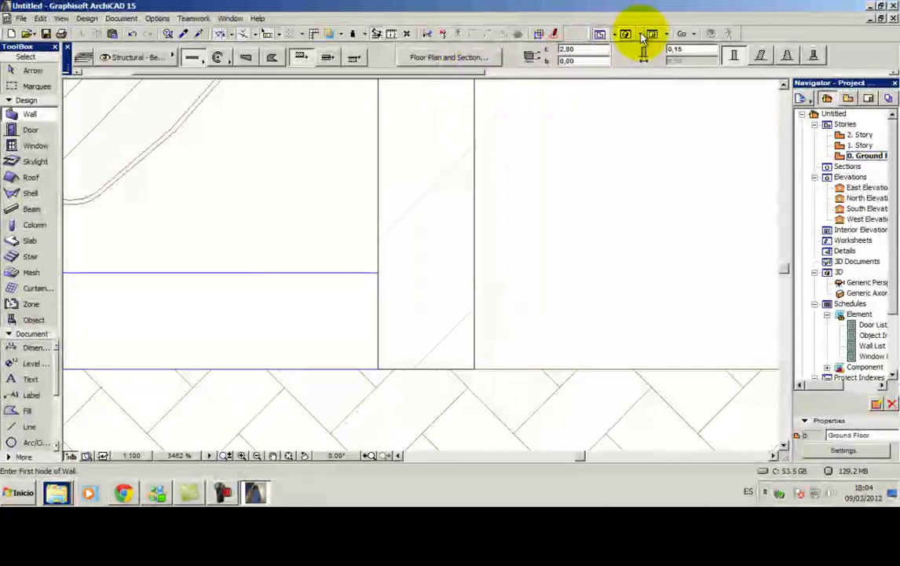
- Open the 3D Window to see the traced walls in generic perspective
{"action": "left_click", "coordinate": [654, 35]}
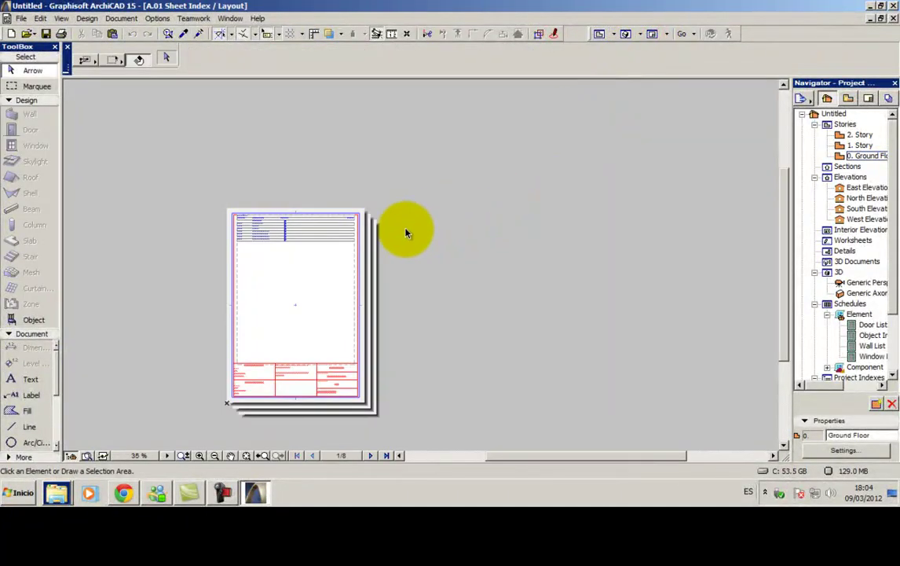
{"action": "left_click", "coordinate": [626, 35]}
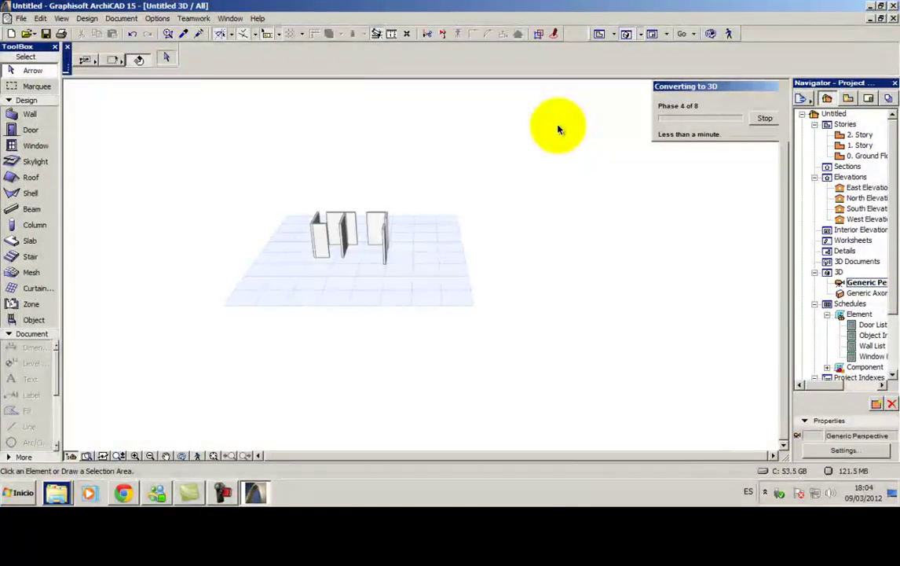
- Orbit and zoom in on the 3D walls, then switch to another open program
{"action": "mouse_move", "coordinate": [455, 186]}
{"action": "middle_mouse_down", "text": "shift"}
{"action": "mouse_move", "coordinate": [357, 267]}
{"action": "mouse_move", "coordinate": [271, 276]}
{"action": "mouse_move", "coordinate": [241, 256]}
{"action": "mouse_move", "coordinate": [393, 310]}
{"action": "mouse_move", "coordinate": [432, 287]}
{"action": "middle_mouse_up", "text": "shift"}
{"action": "scroll", "coordinate": [238, 261], "scroll_direction": "up", "scroll_amount": 3}
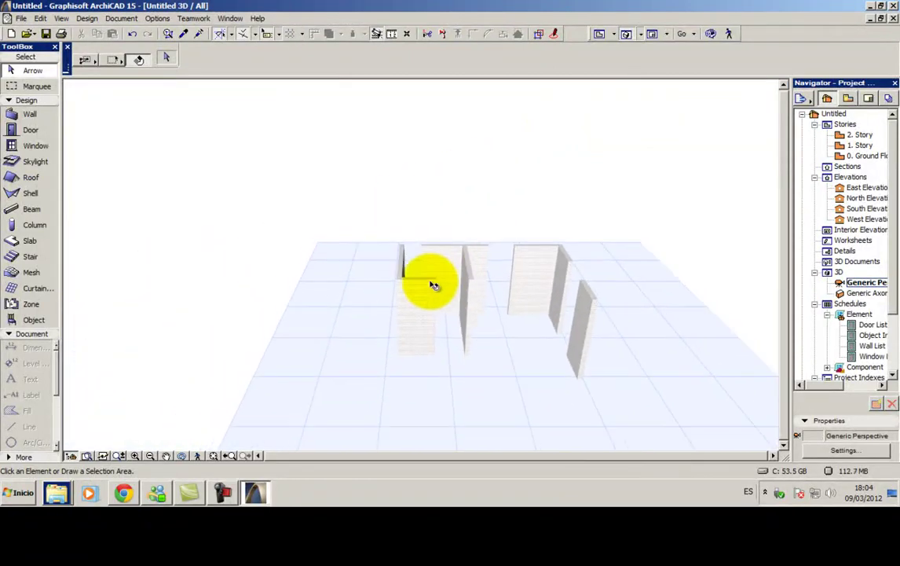
{"action": "scroll", "coordinate": [472, 307], "scroll_direction": "up", "scroll_amount": 3}
{"action": "scroll", "coordinate": [471, 308], "scroll_direction": "up", "scroll_amount": 2}
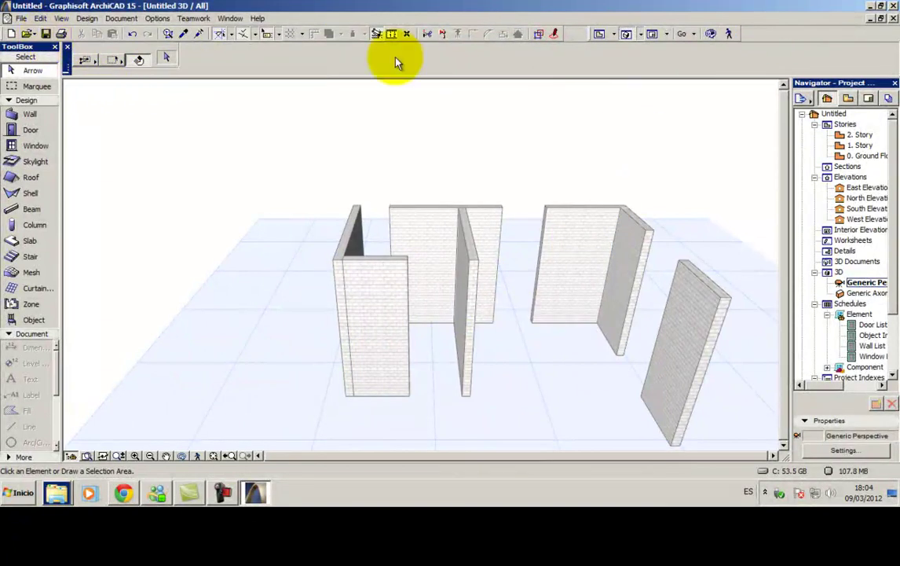
{"action": "left_click", "coordinate": [223, 493]}
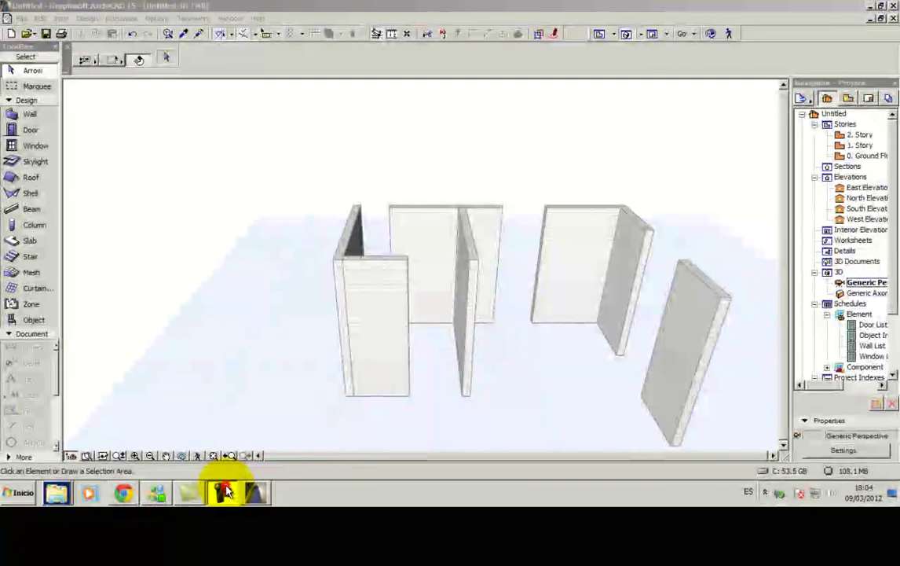